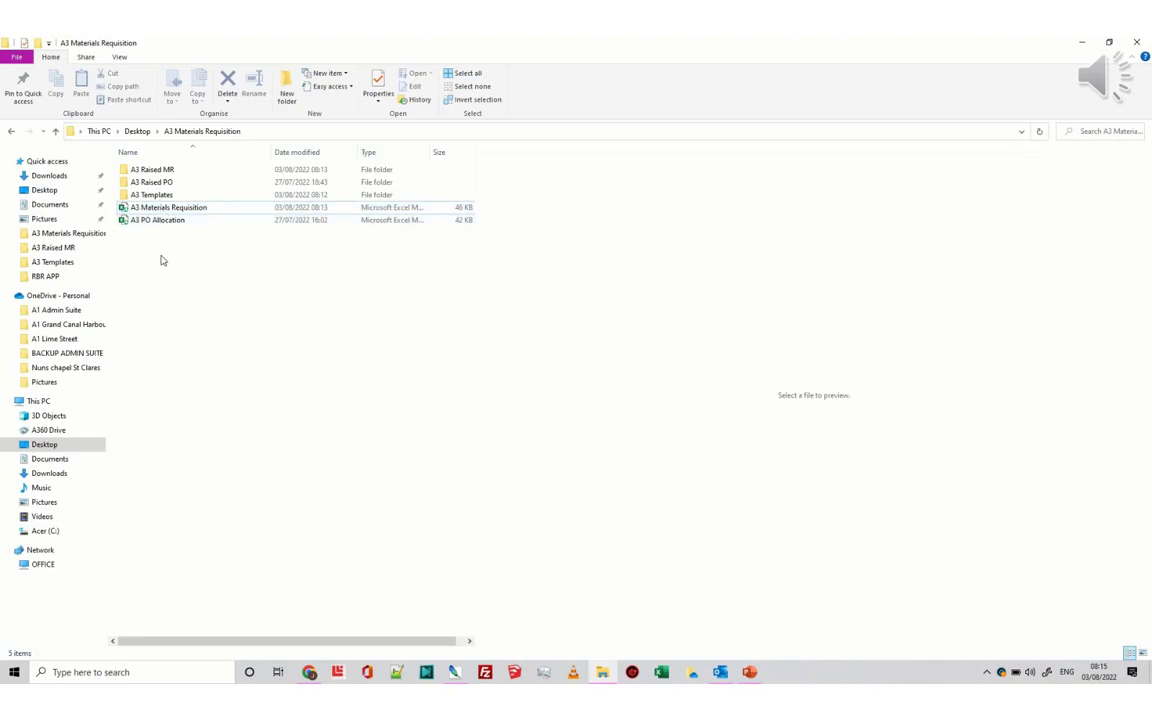
- Open the A3 Materials Requisition workbook and raise a new material requisition with Stage 1
{"action": "left_click", "coordinate": [128, 210]}
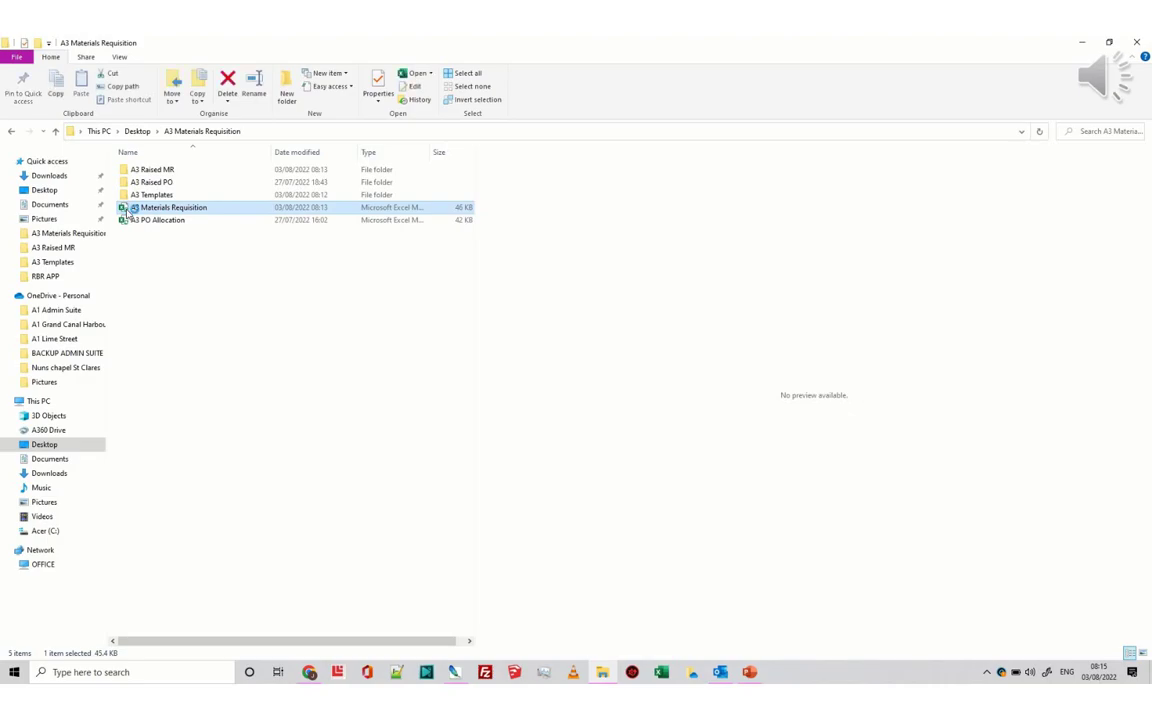
{"action": "double_click", "coordinate": [127, 212]}
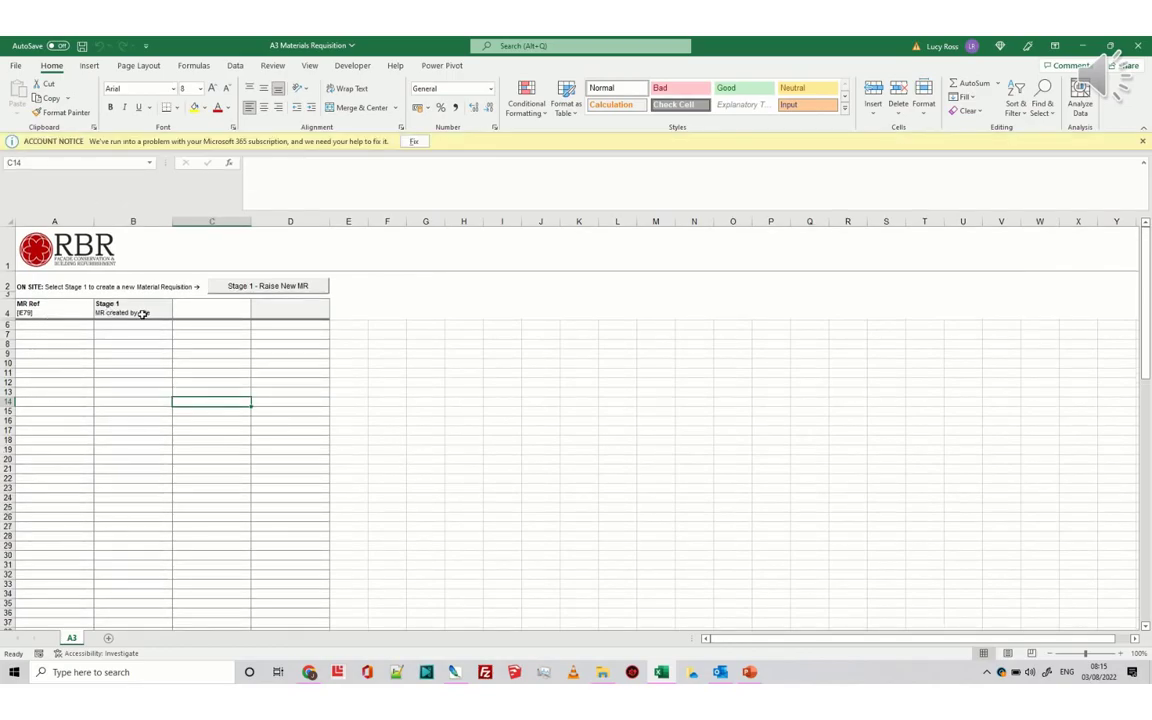
{"action": "left_click", "coordinate": [241, 288]}
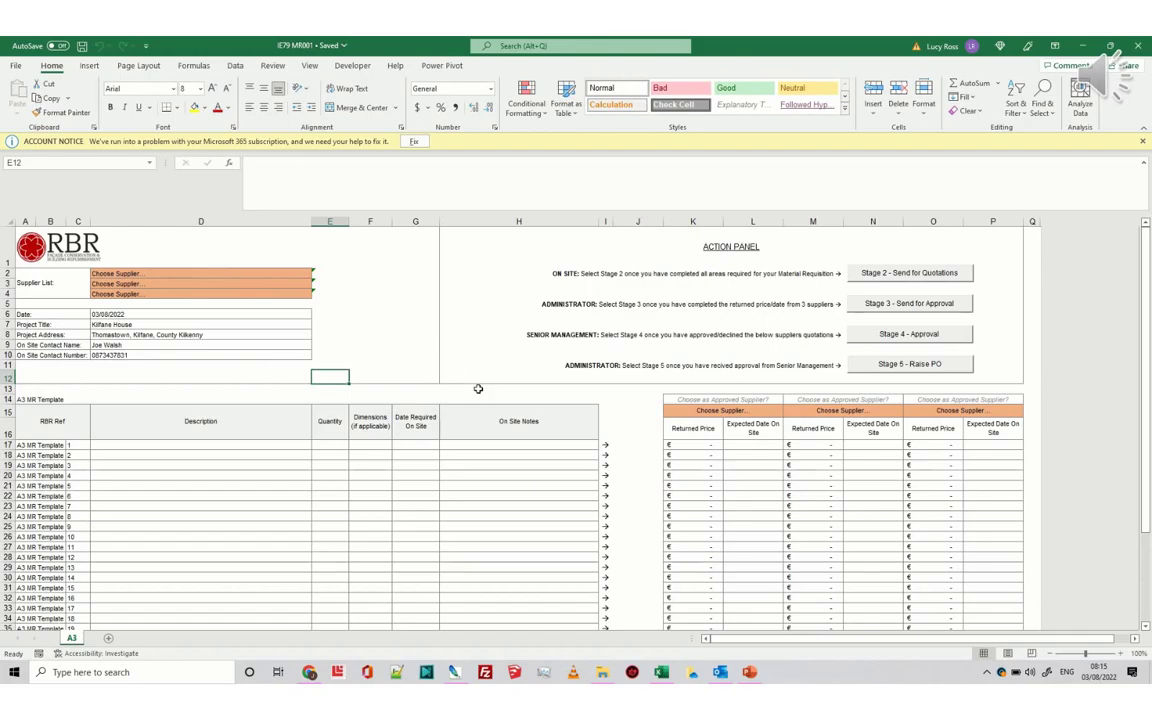
- Reopen the A3 Materials Requisition workbook to check its requisition log, and return to the IE79 MR001 requisition
{"action": "mouse_move", "coordinate": [663, 676]}
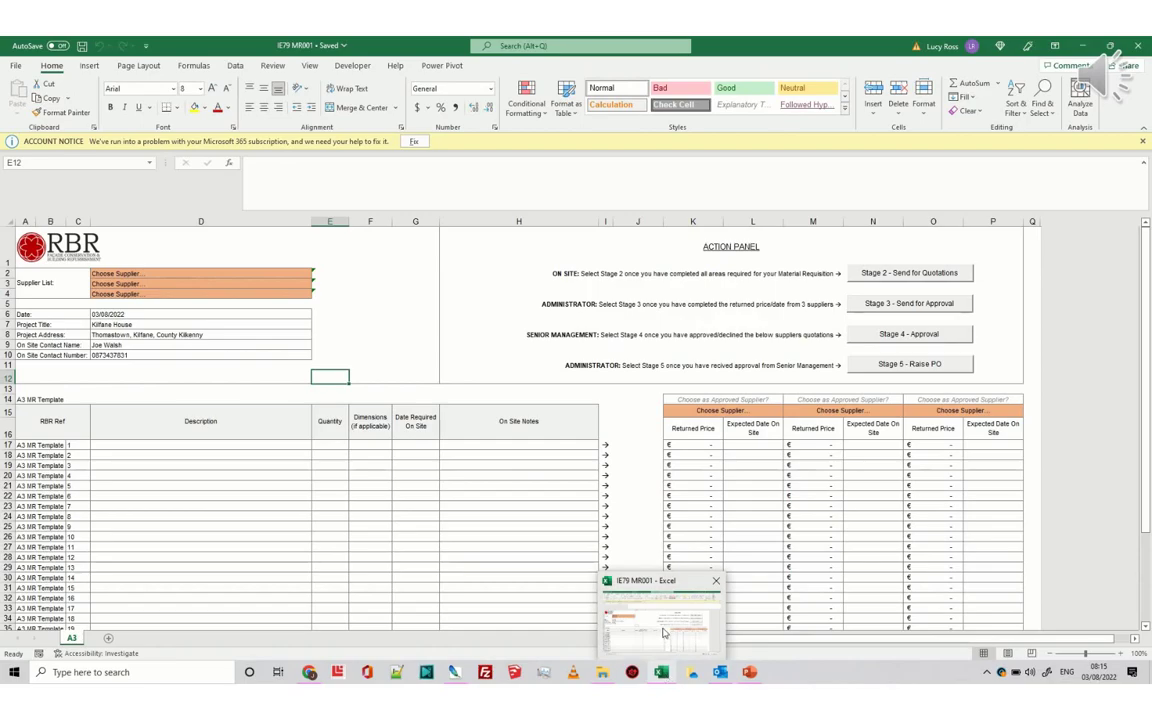
{"action": "left_click", "coordinate": [663, 632]}
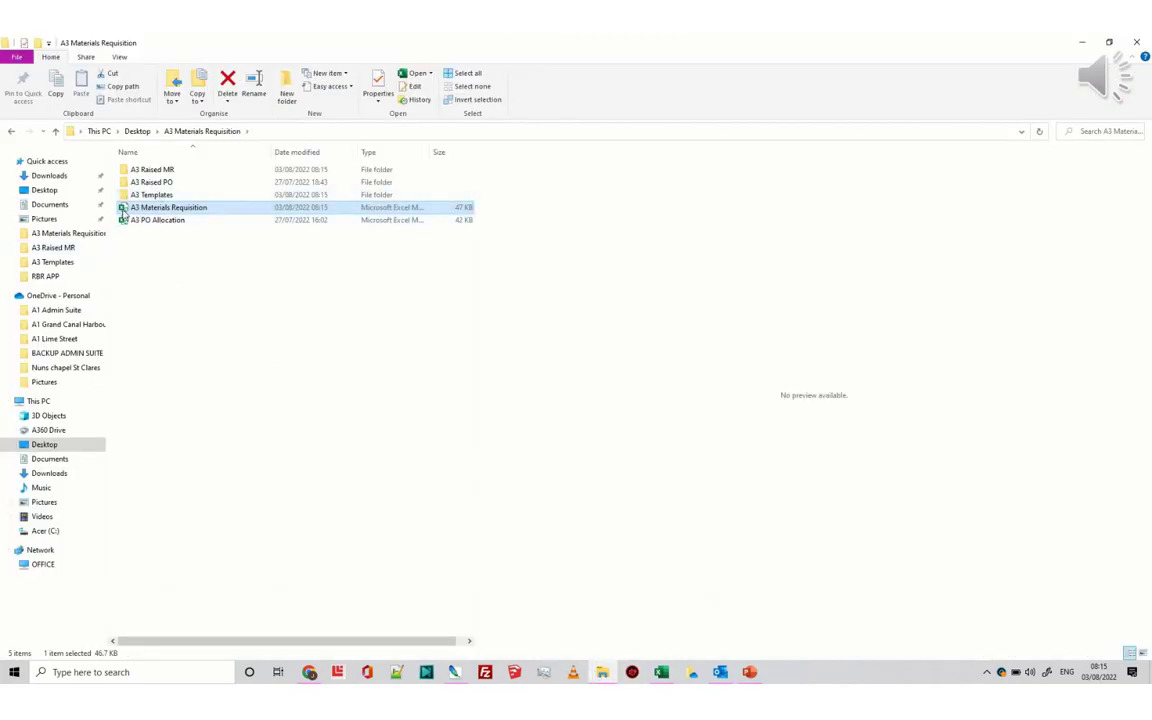
{"action": "double_click", "coordinate": [123, 208]}
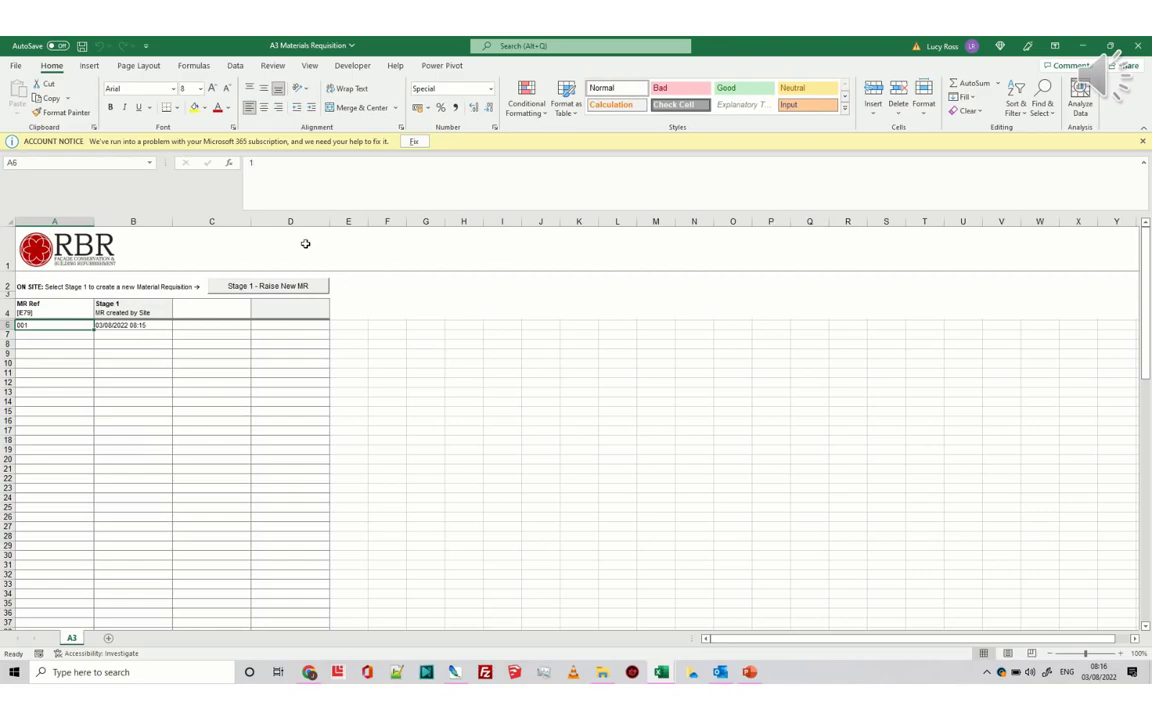
{"action": "left_click", "coordinate": [273, 288]}
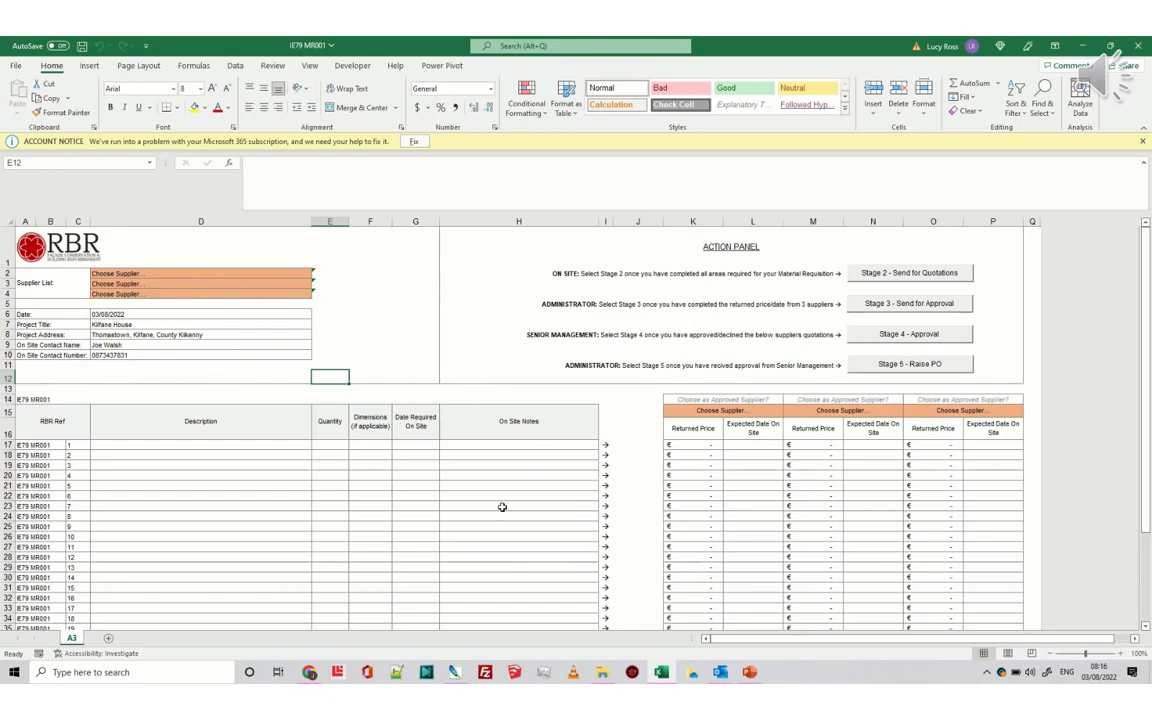
- Fill the three supplier list cells D2:D4 with the first McMahon contact and the two Roundtower contacts
{"action": "left_click", "coordinate": [272, 273]}
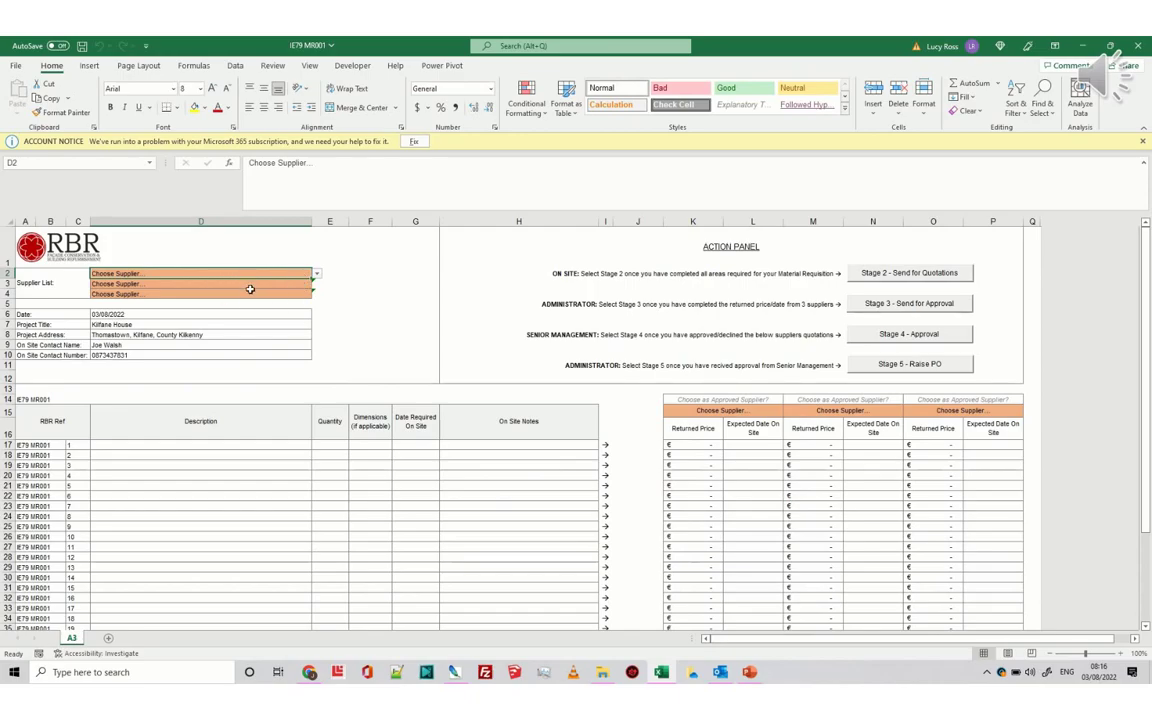
{"action": "left_click", "coordinate": [317, 274]}
{"action": "left_click", "coordinate": [278, 288]}
{"action": "left_click", "coordinate": [277, 285]}
{"action": "left_click", "coordinate": [317, 284]}
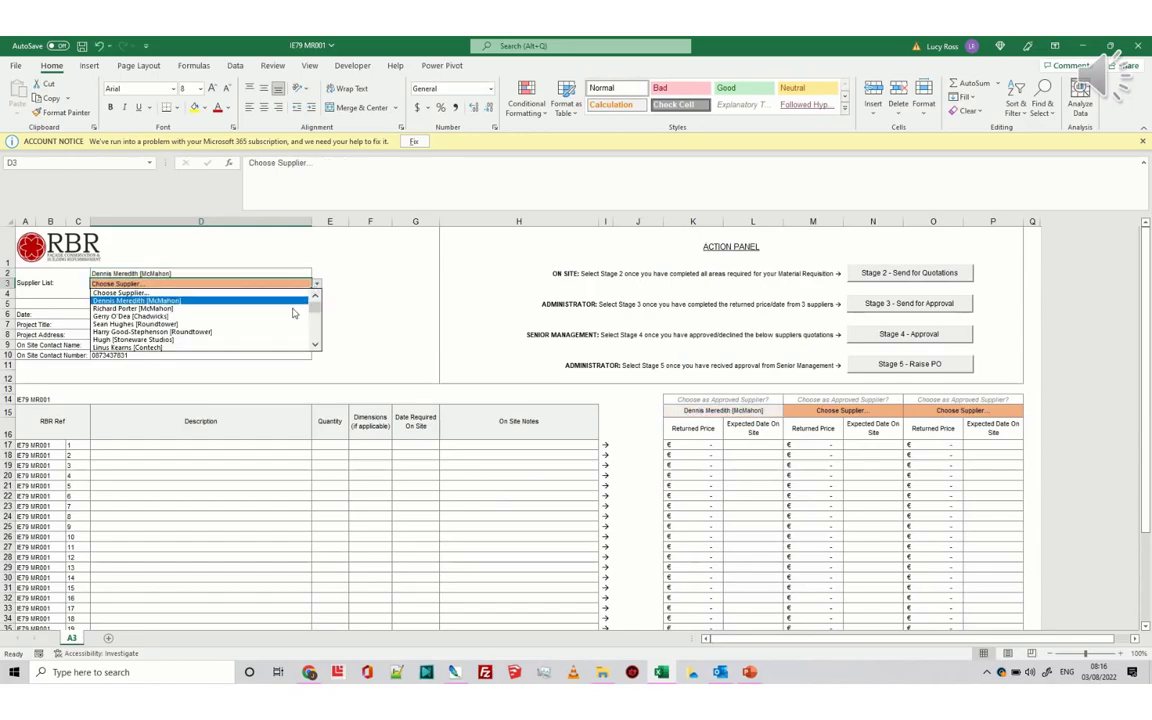
{"action": "left_click", "coordinate": [290, 328]}
{"action": "left_click", "coordinate": [290, 294]}
{"action": "left_click", "coordinate": [317, 294]}
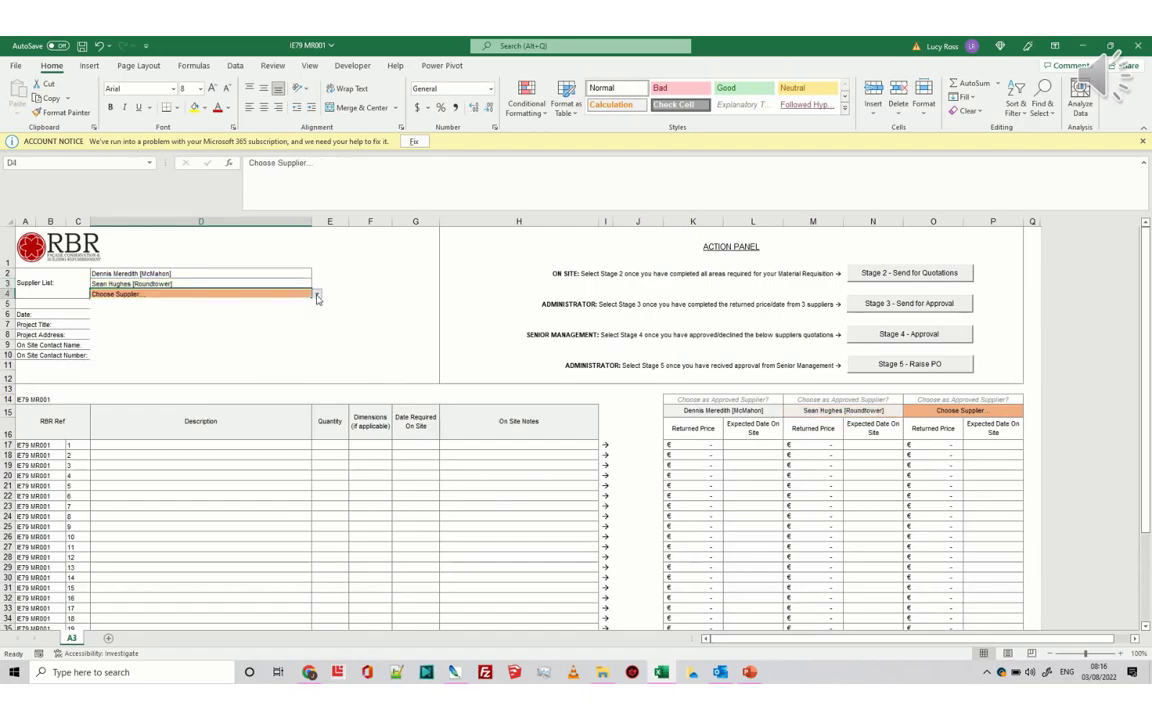
{"action": "left_click", "coordinate": [270, 342]}
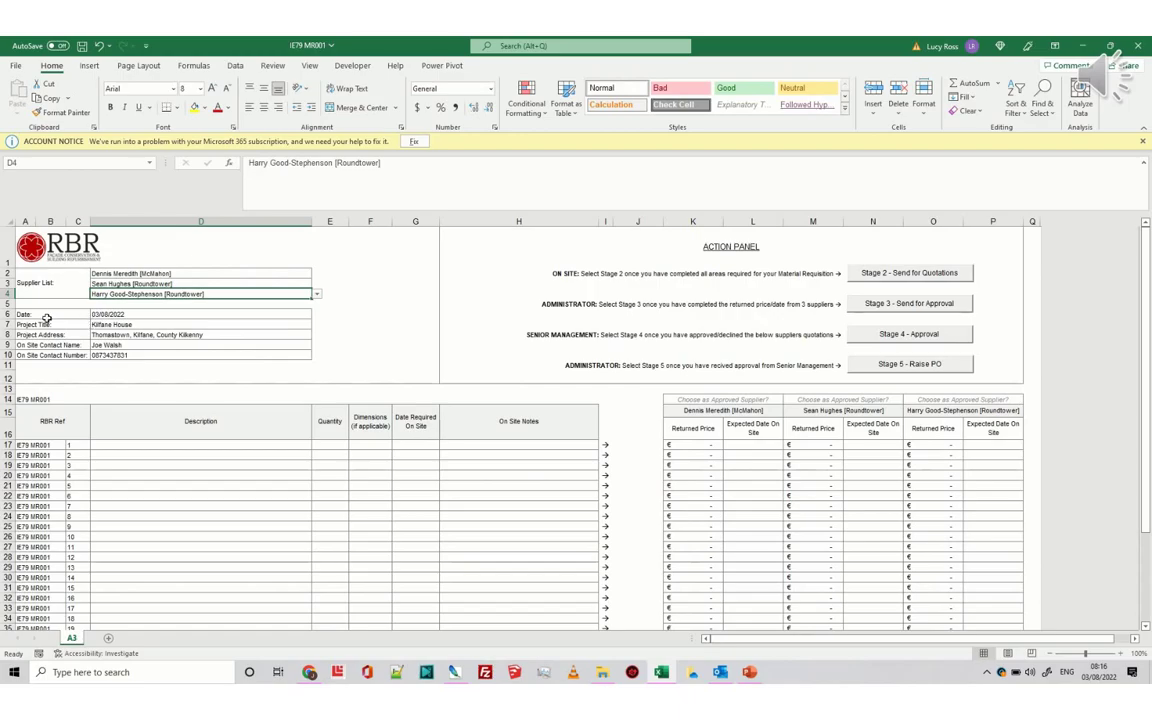
- Examine the prefilled project and site contact details, the item table headings and the file-name formula in A14 behind the references
{"action": "left_click_drag", "start_coordinate": [44, 318], "coordinate": [159, 352]}
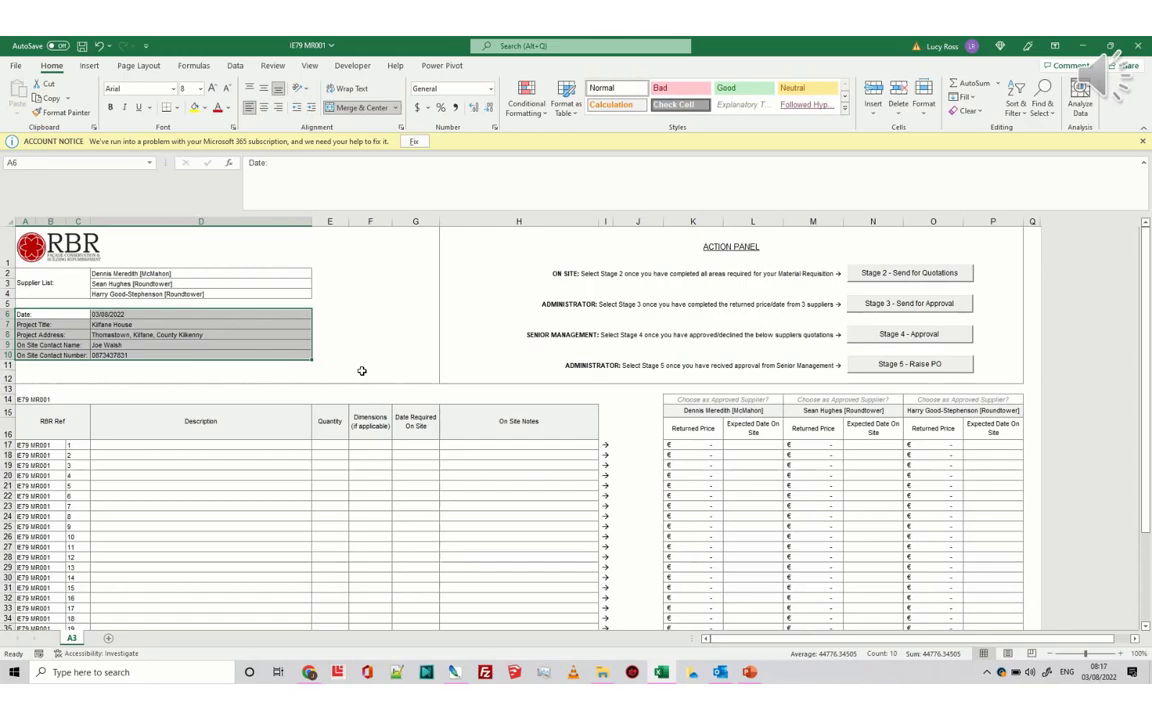
{"action": "left_click_drag", "start_coordinate": [175, 324], "coordinate": [185, 354]}
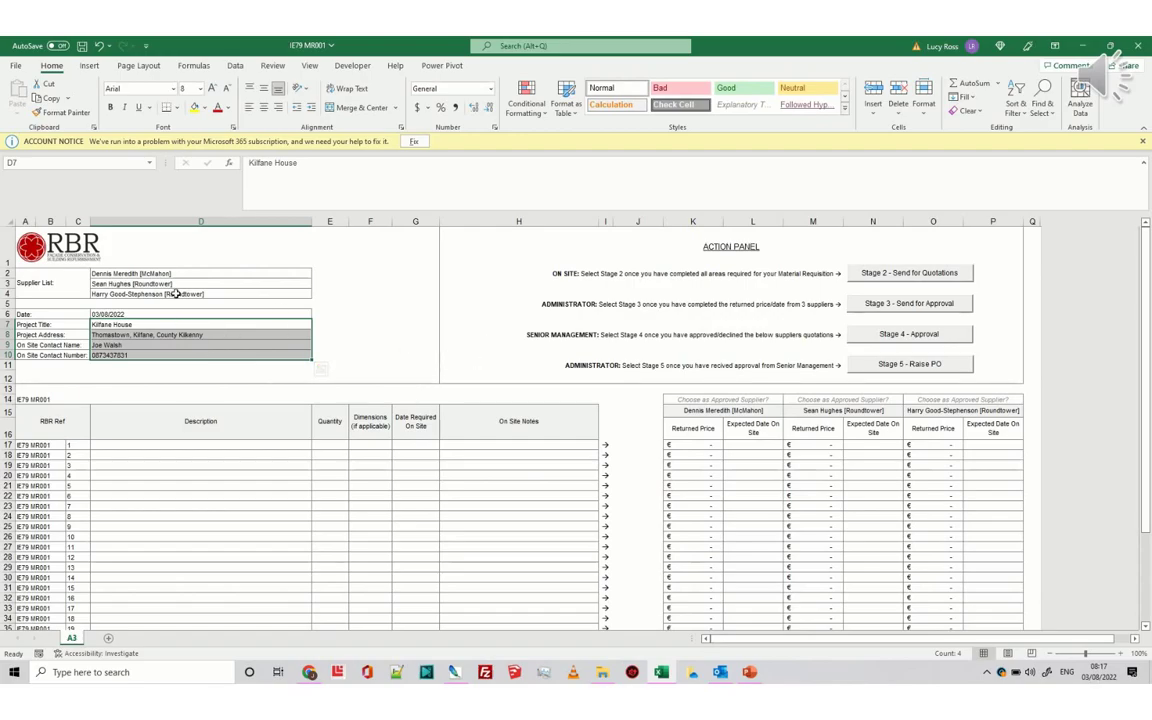
{"action": "left_click", "coordinate": [368, 423]}
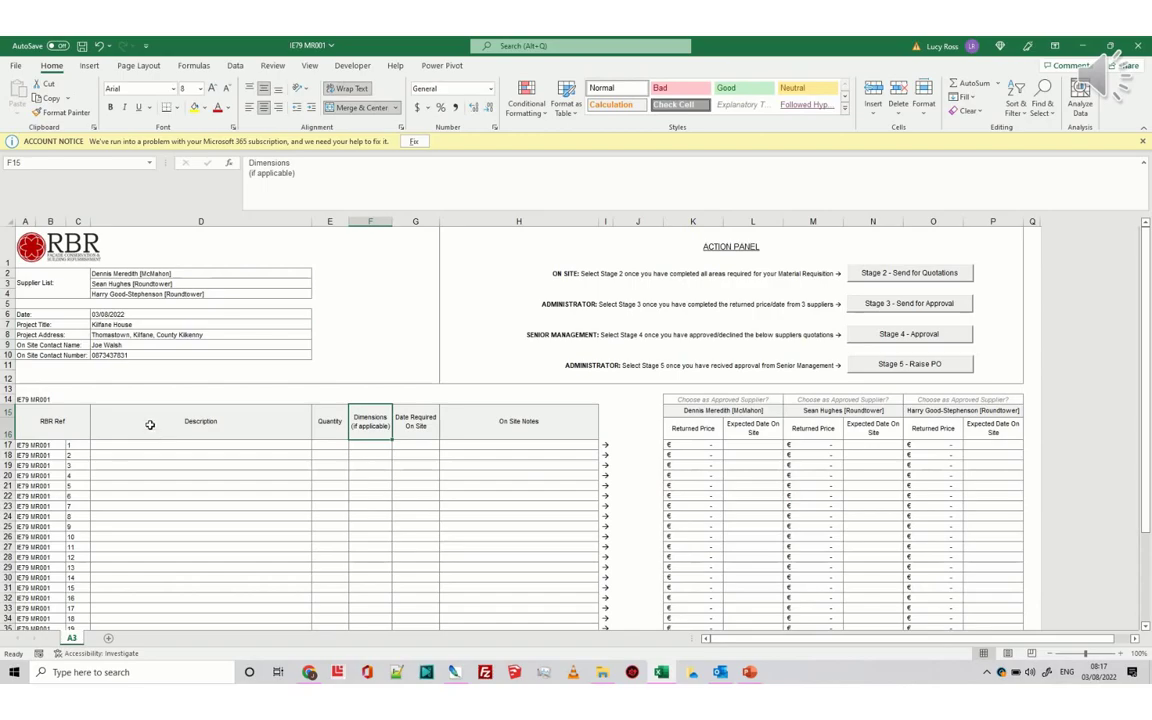
{"action": "left_click", "coordinate": [28, 445]}
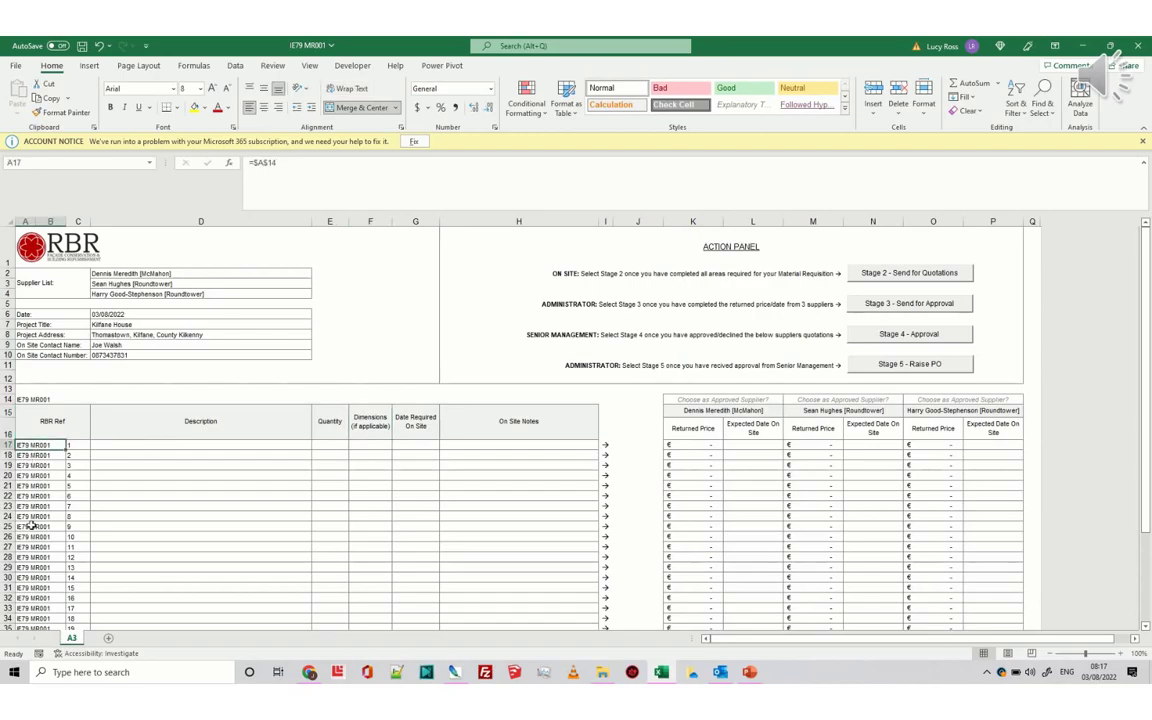
{"action": "left_click", "coordinate": [31, 399]}
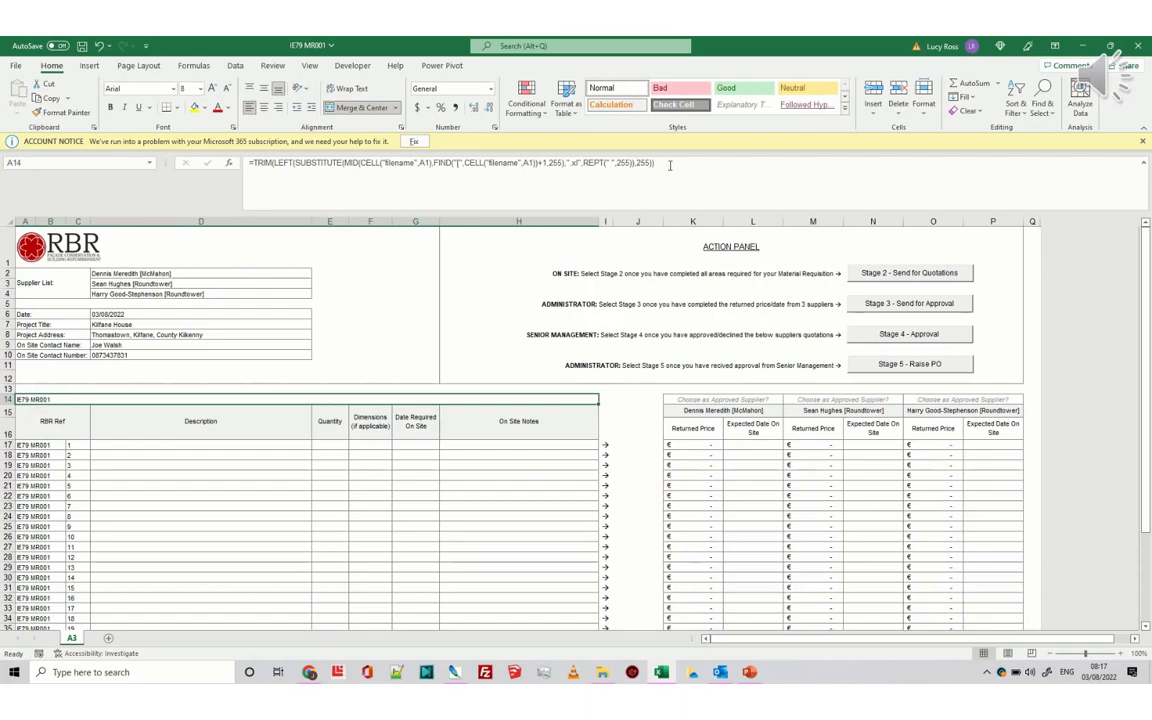
{"action": "left_click_drag", "start_coordinate": [657, 163], "coordinate": [253, 162]}
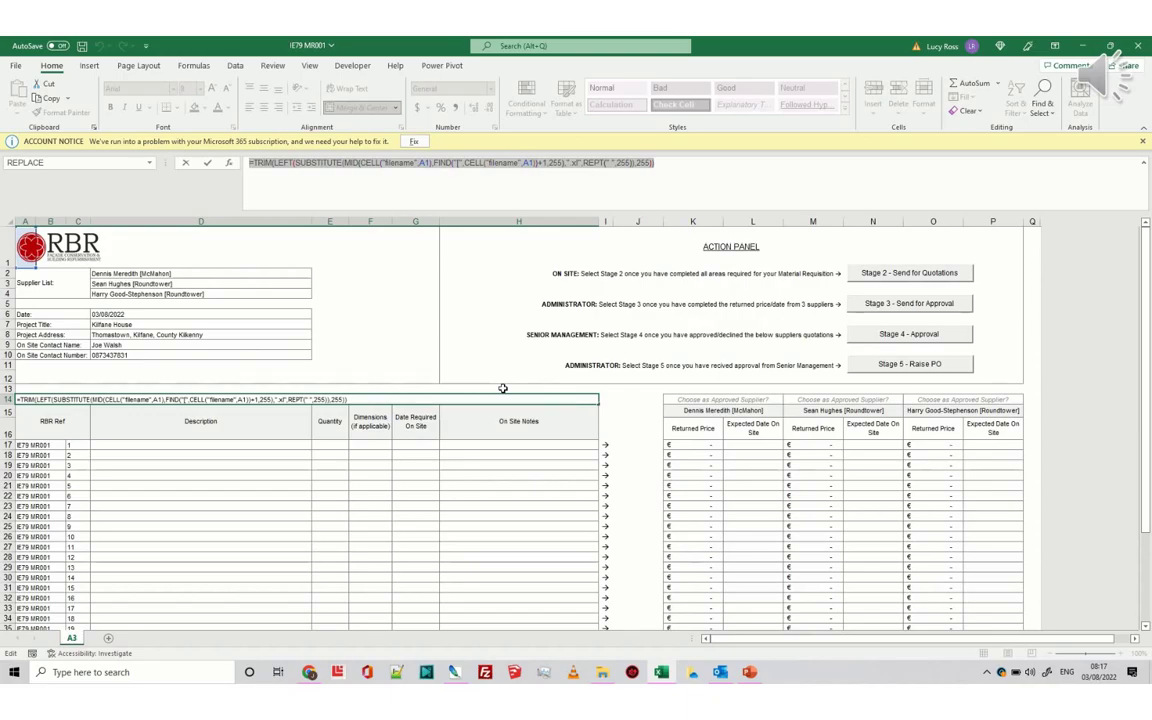
{"action": "key", "text": "Escape"}
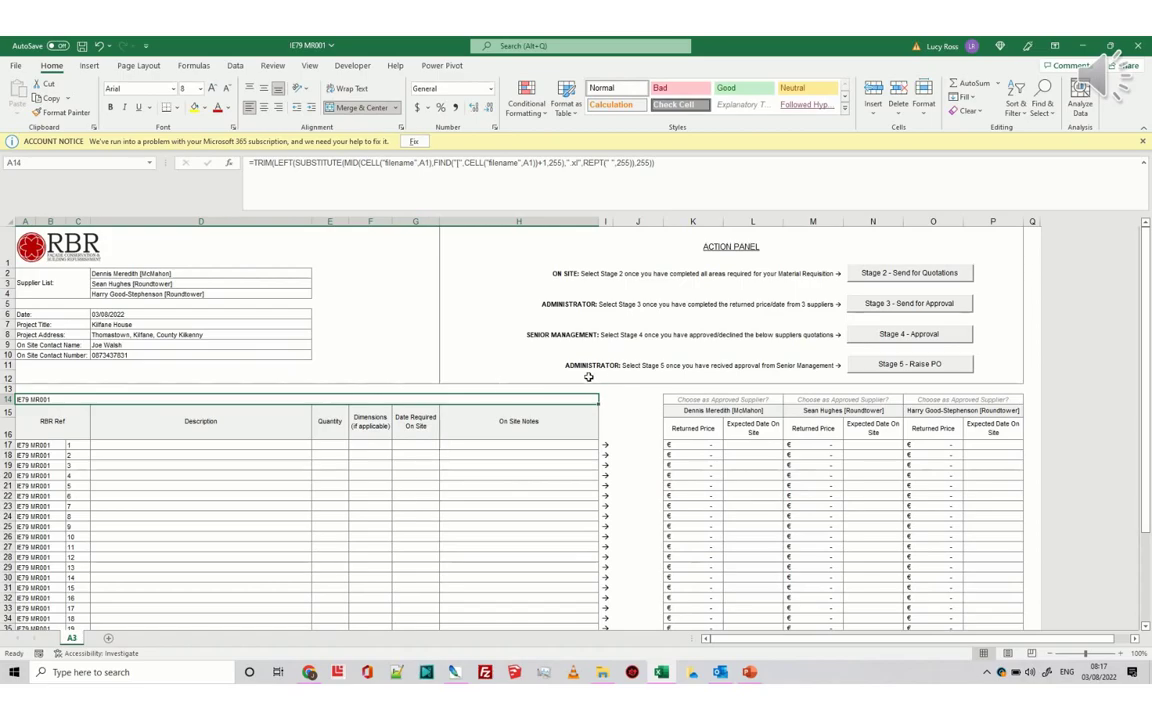
- Fill in item line 1 with description Test, quantity 1, required date 01-01-2022 and on-site notes Notes
{"action": "left_click", "coordinate": [246, 445]}
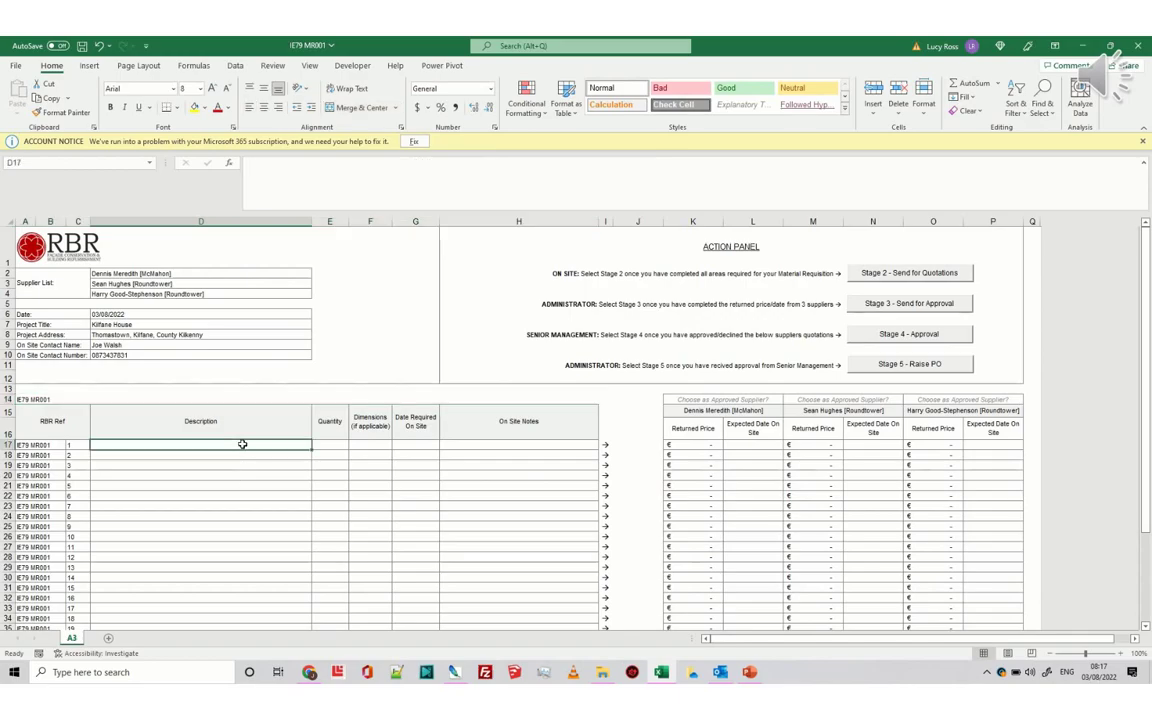
{"action": "type", "text": "Test"}
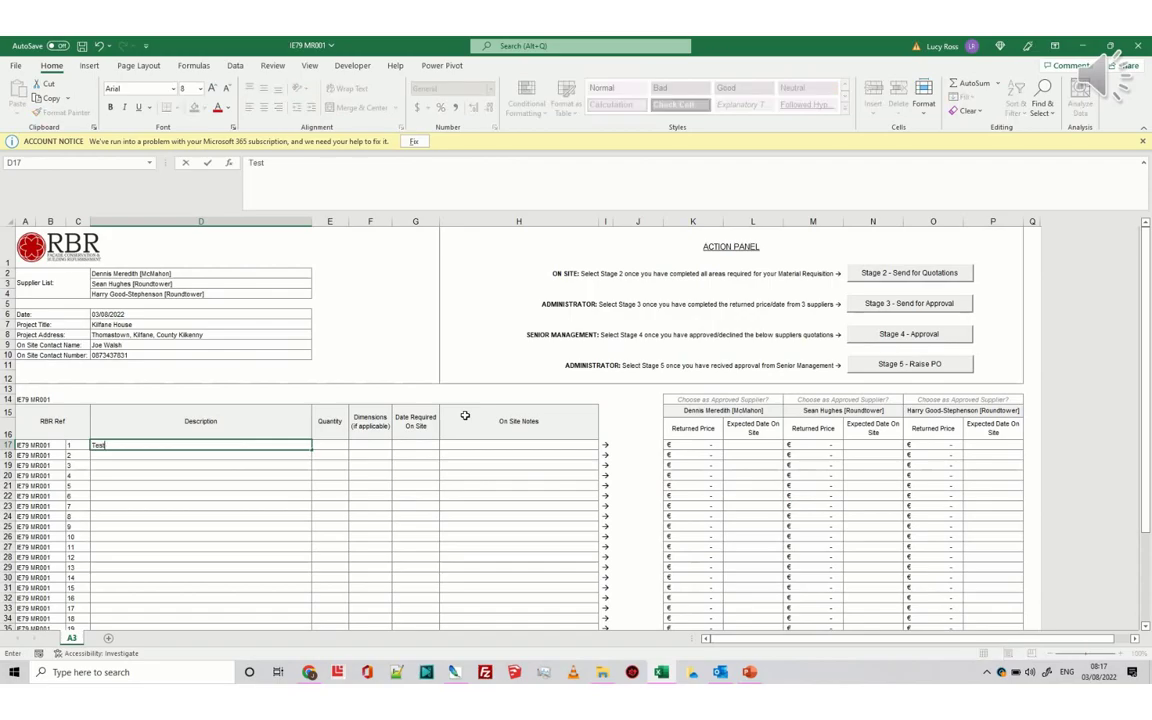
{"action": "key", "text": "Tab"}
{"action": "type", "text": "1"}
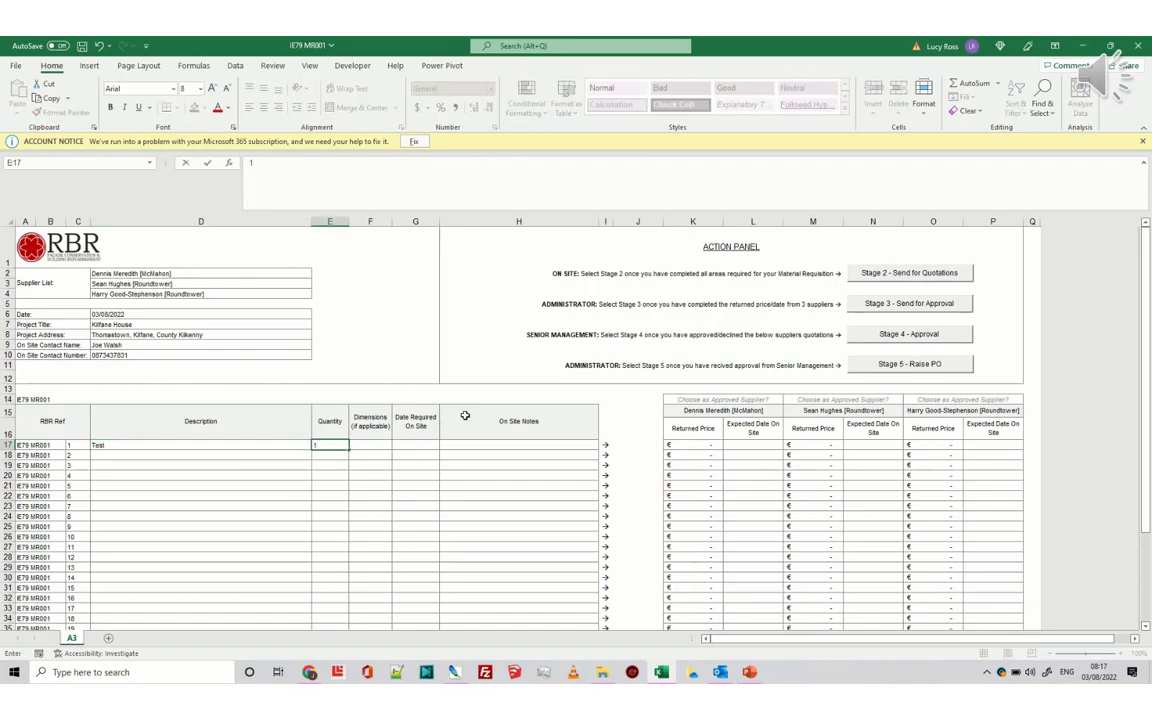
{"action": "key", "text": "Tab"}
{"action": "key", "text": "Tab"}
{"action": "type", "text": "01"}
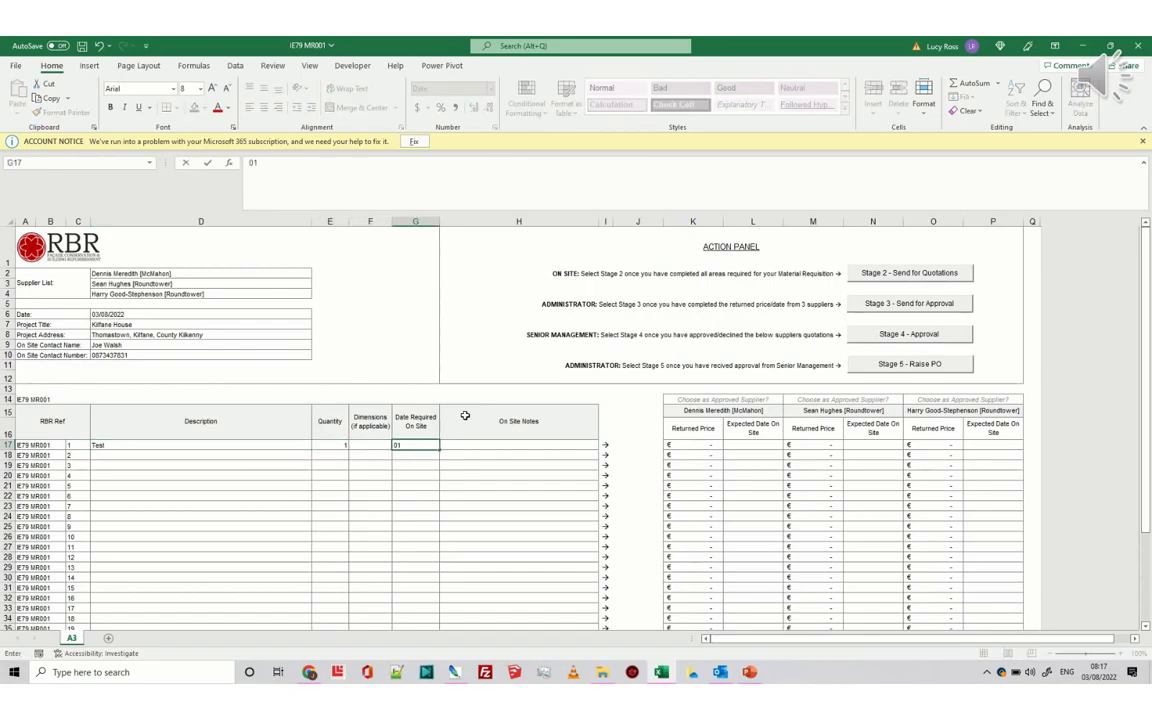
{"action": "type", "text": "-01-2022"}
{"action": "key", "text": "Tab"}
{"action": "type", "text": "Notes"}
{"action": "key", "text": "Return"}
- Fill the first item's entries down as a series through line 18, and recheck the suppliers and item lines
{"action": "left_click_drag", "start_coordinate": [118, 447], "coordinate": [373, 545]}
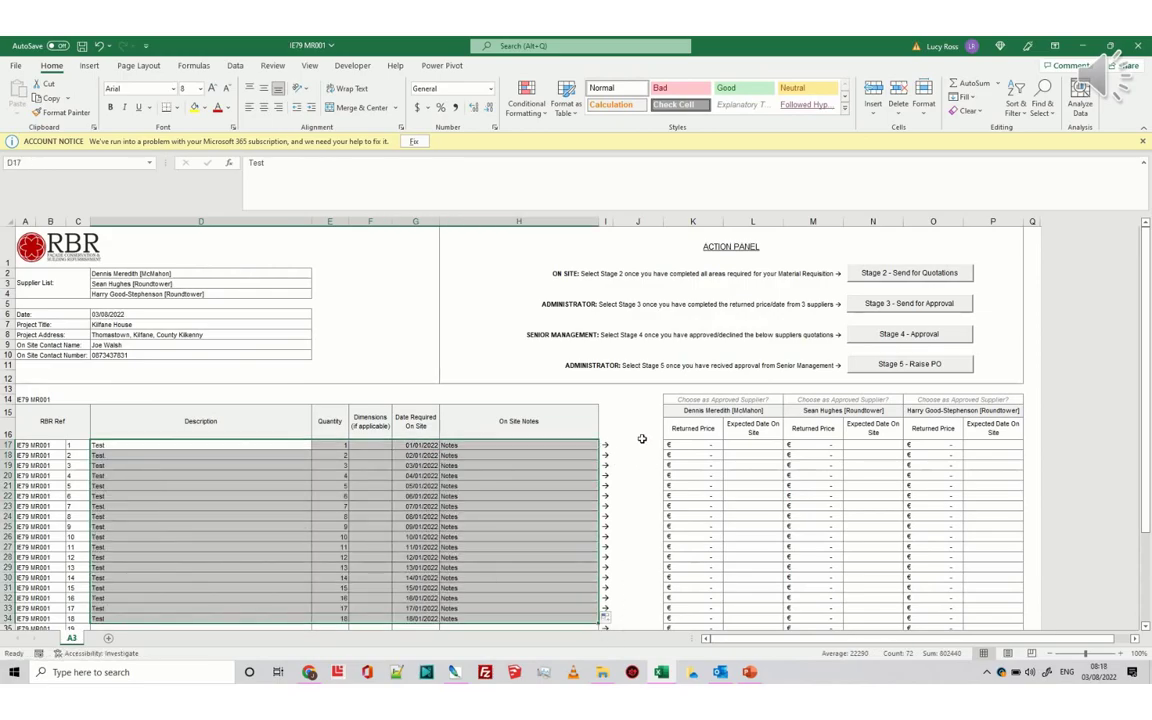
{"action": "left_click", "coordinate": [641, 438]}
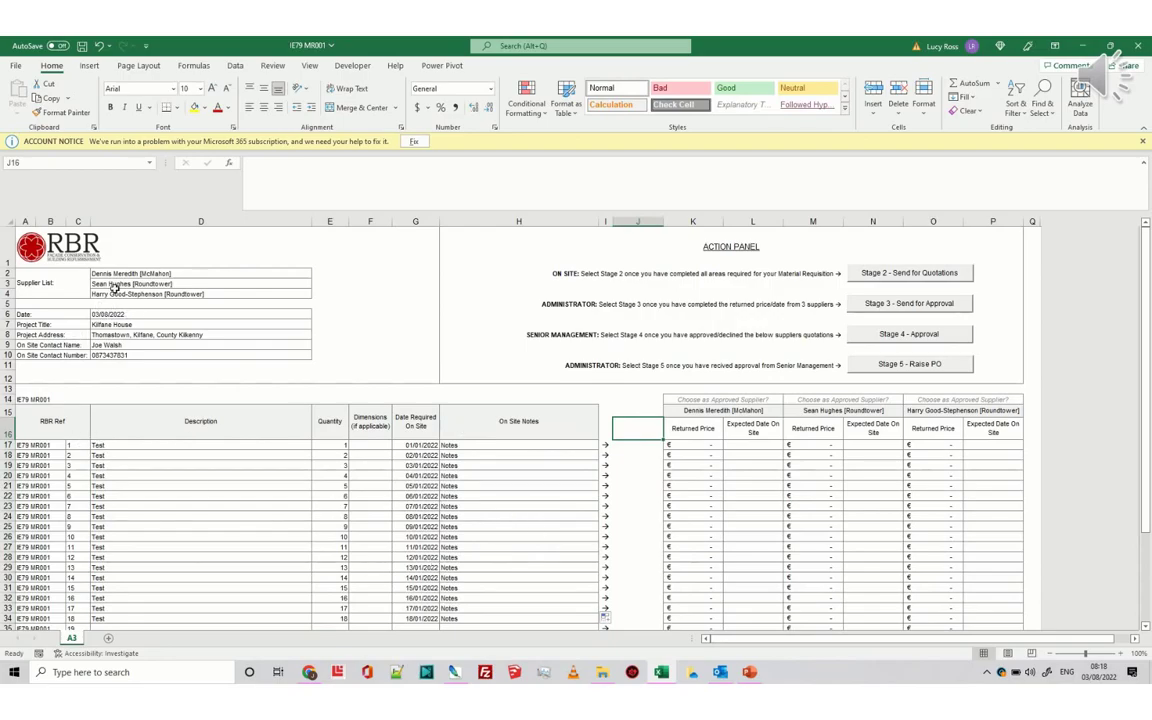
{"action": "left_click_drag", "start_coordinate": [120, 272], "coordinate": [127, 297]}
{"action": "left_click_drag", "start_coordinate": [100, 444], "coordinate": [536, 608]}
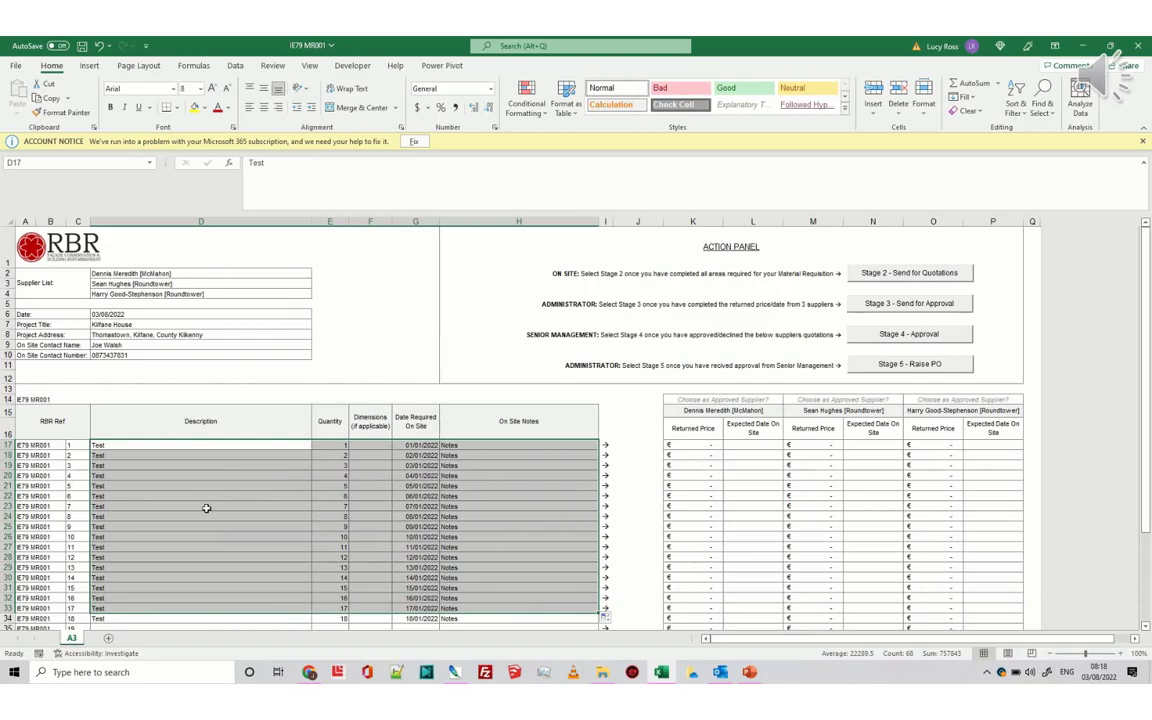
{"action": "left_click", "coordinate": [540, 399]}
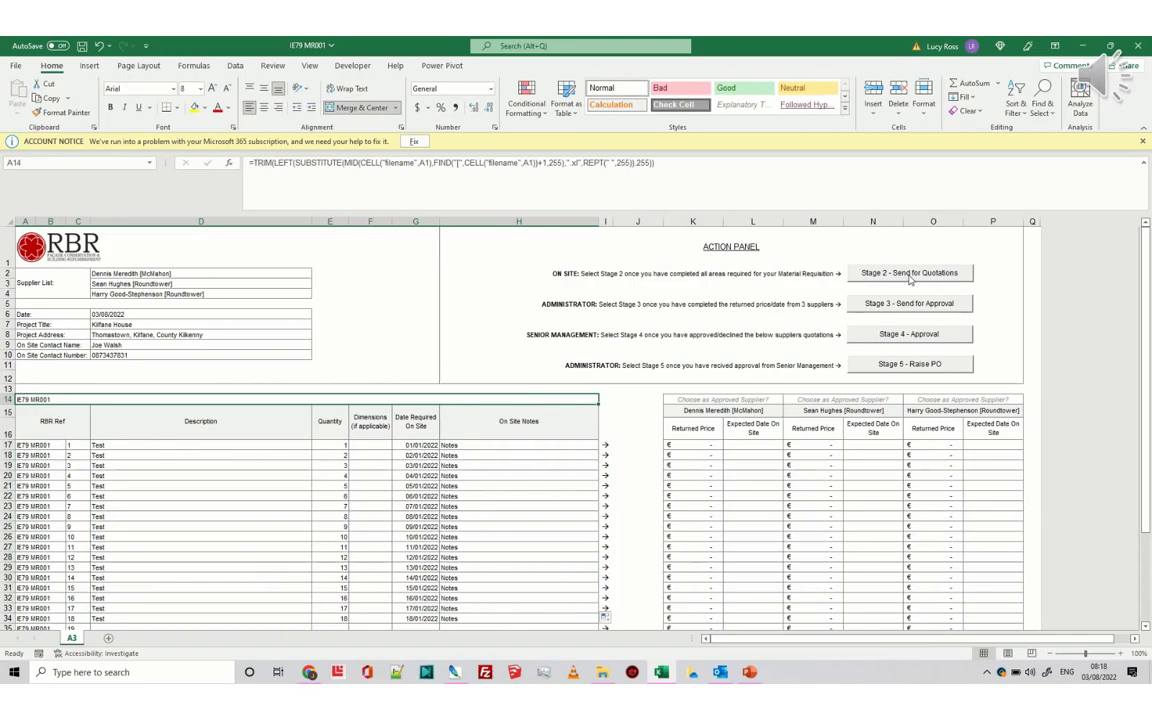
- Generate the supplier quotation email with Stage 2 and review its subject, project and contact details, submission address and item table
{"action": "left_click", "coordinate": [908, 273]}
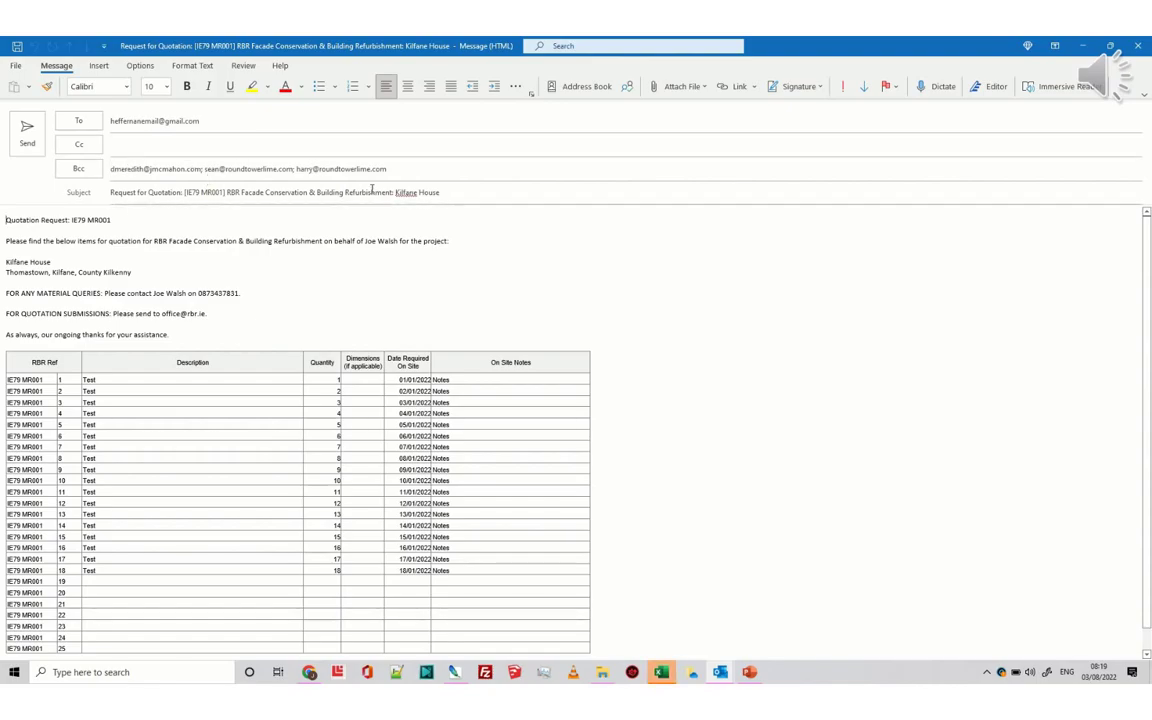
{"action": "left_click_drag", "start_coordinate": [185, 193], "coordinate": [226, 193]}
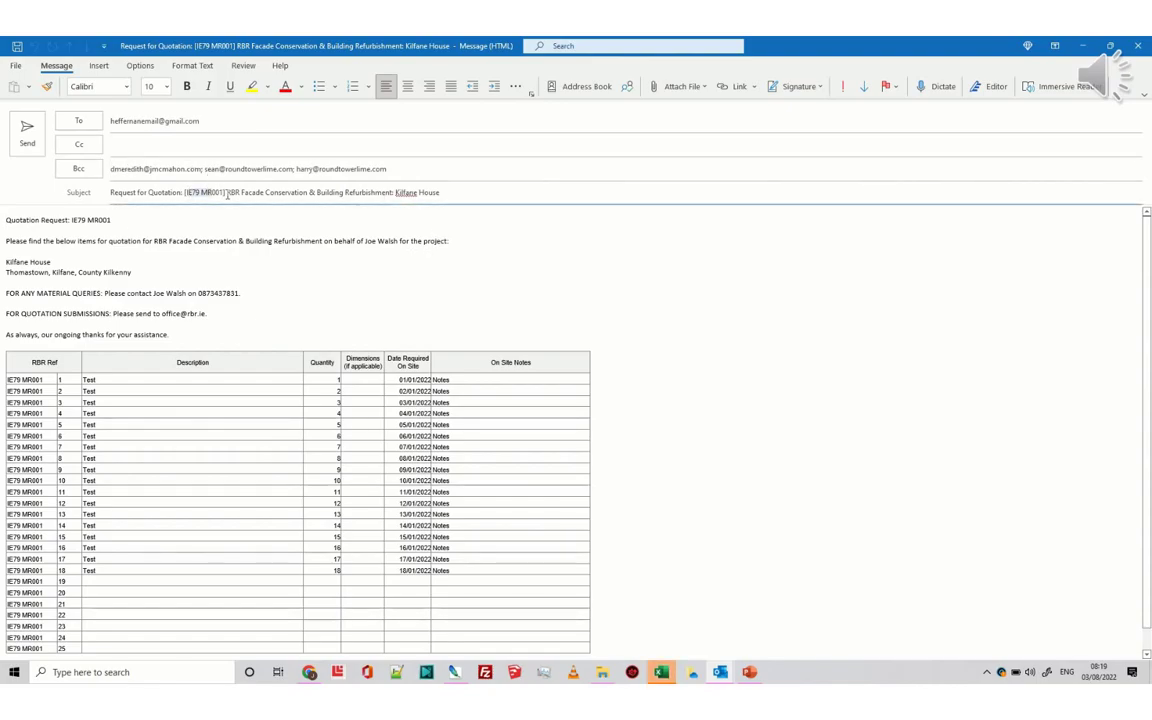
{"action": "left_click", "coordinate": [73, 227]}
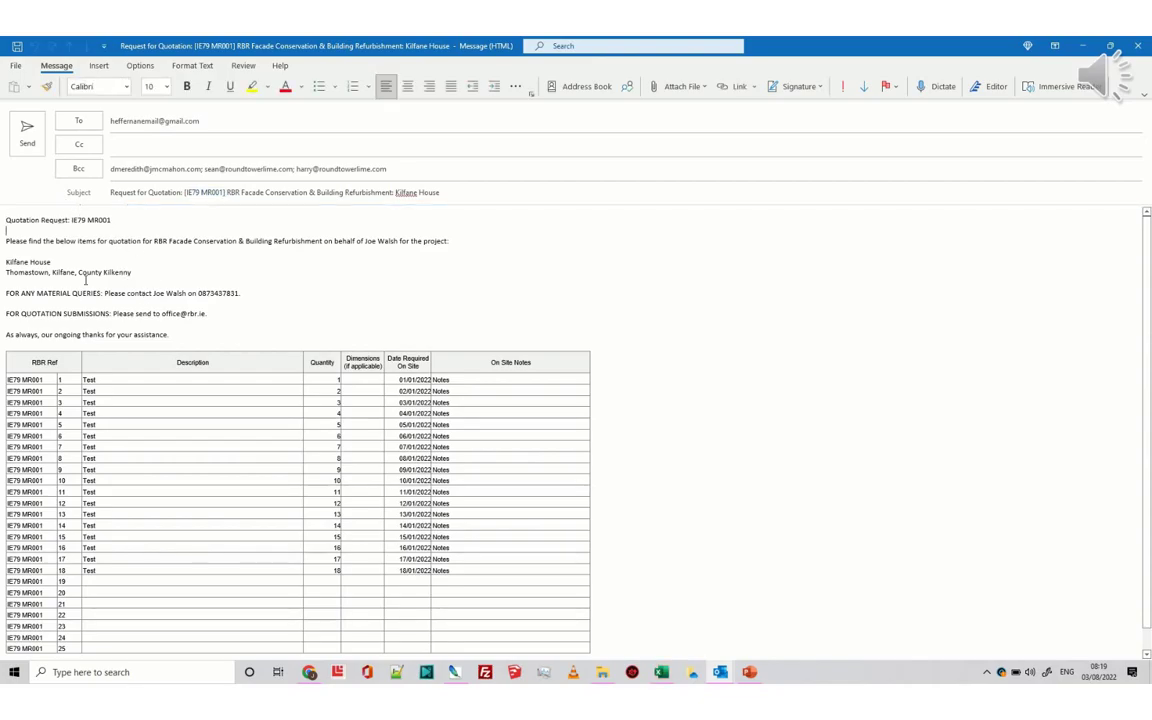
{"action": "left_click_drag", "start_coordinate": [240, 293], "coordinate": [43, 250]}
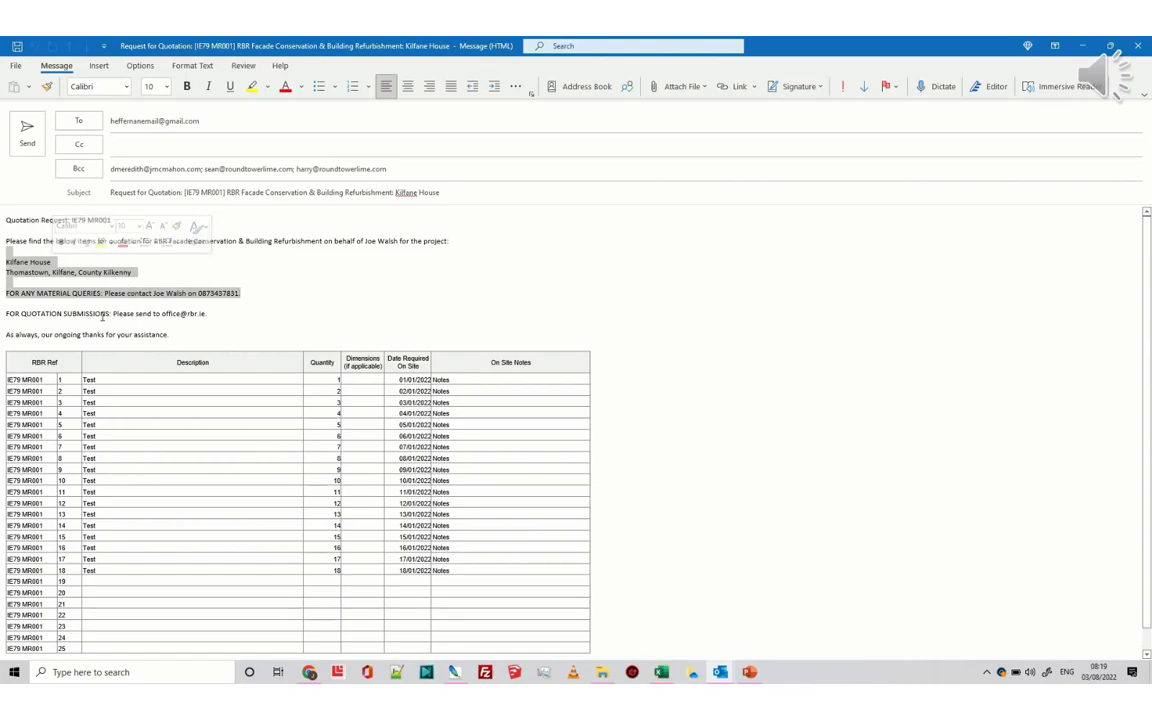
{"action": "left_click_drag", "start_coordinate": [153, 313], "coordinate": [206, 313]}
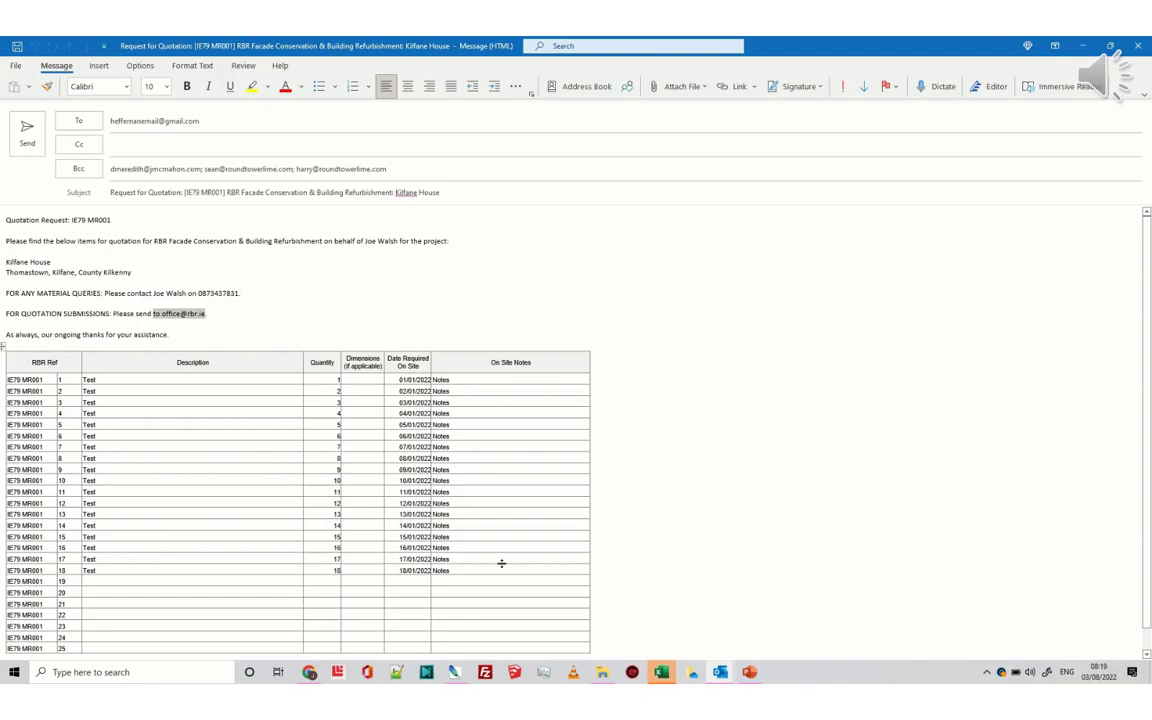
{"action": "left_click", "coordinate": [653, 432]}
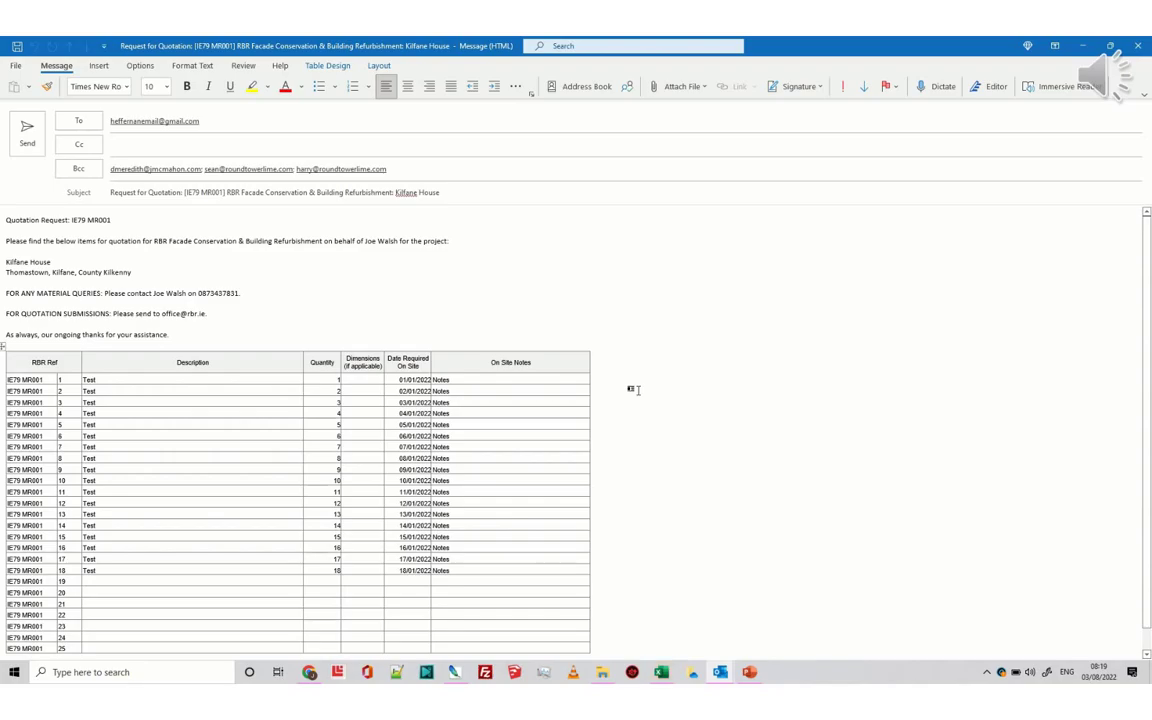
{"action": "scroll", "coordinate": [700, 440], "scroll_direction": "down", "scroll_amount": 1}
{"action": "scroll", "coordinate": [600, 440], "scroll_direction": "up", "scroll_amount": 1}
- Close the quotation email without saving it and acknowledge the completion message to close the requisition
{"action": "left_click", "coordinate": [1138, 45]}
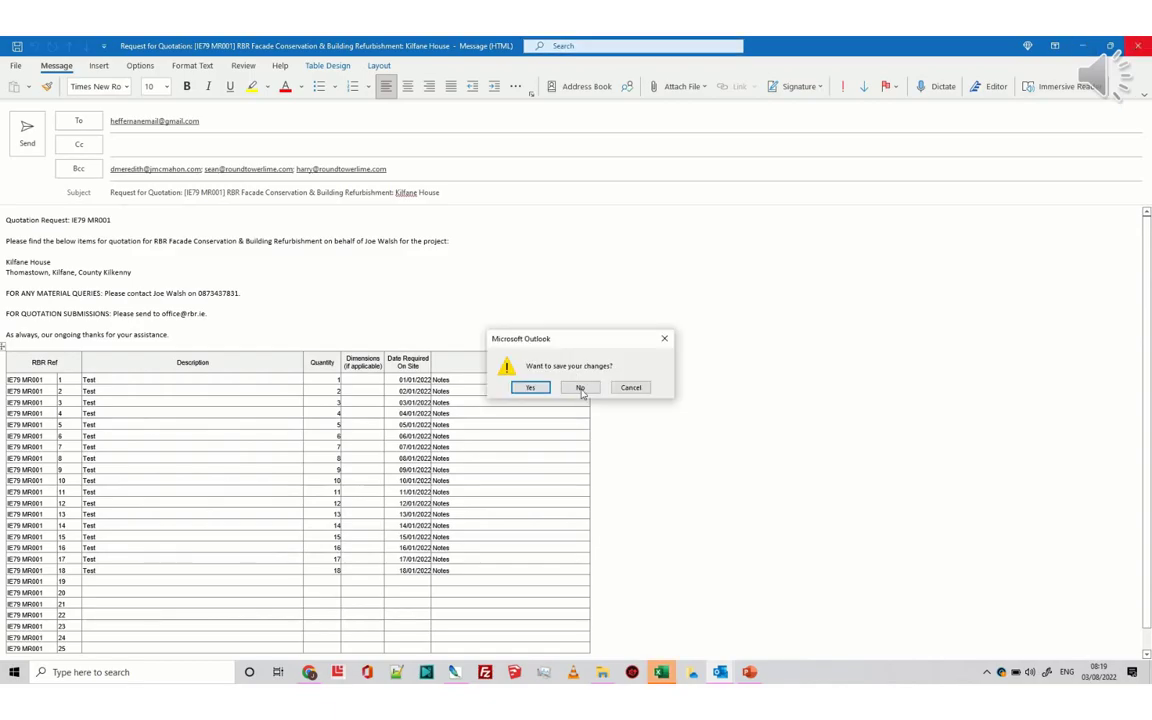
{"action": "left_click", "coordinate": [580, 387]}
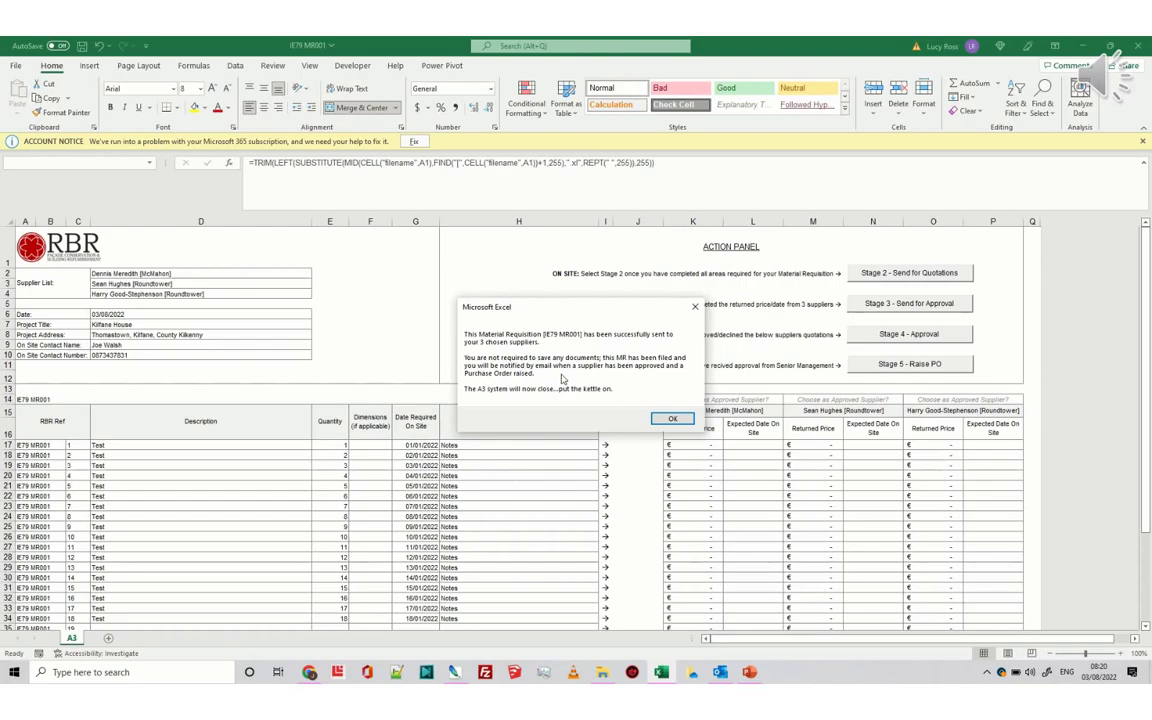
{"action": "left_click", "coordinate": [665, 419]}
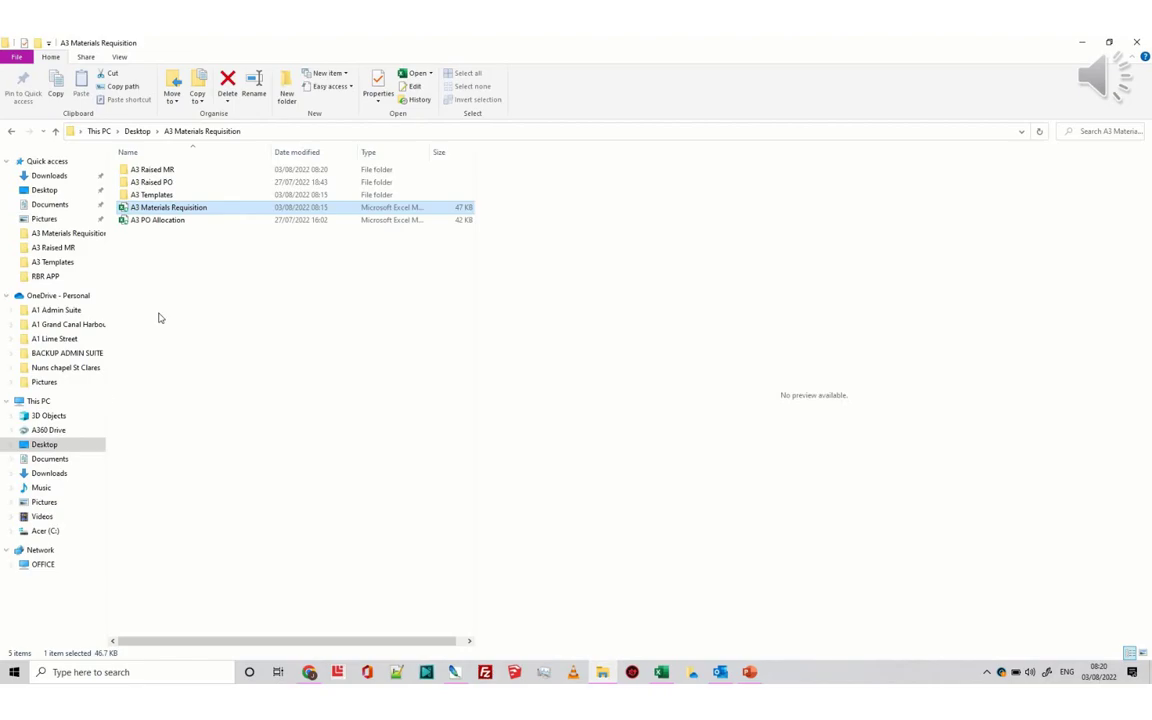
- Open the raised requisition IE79 MR001 from the A3 Raised MR folder
{"action": "double_click", "coordinate": [126, 172]}
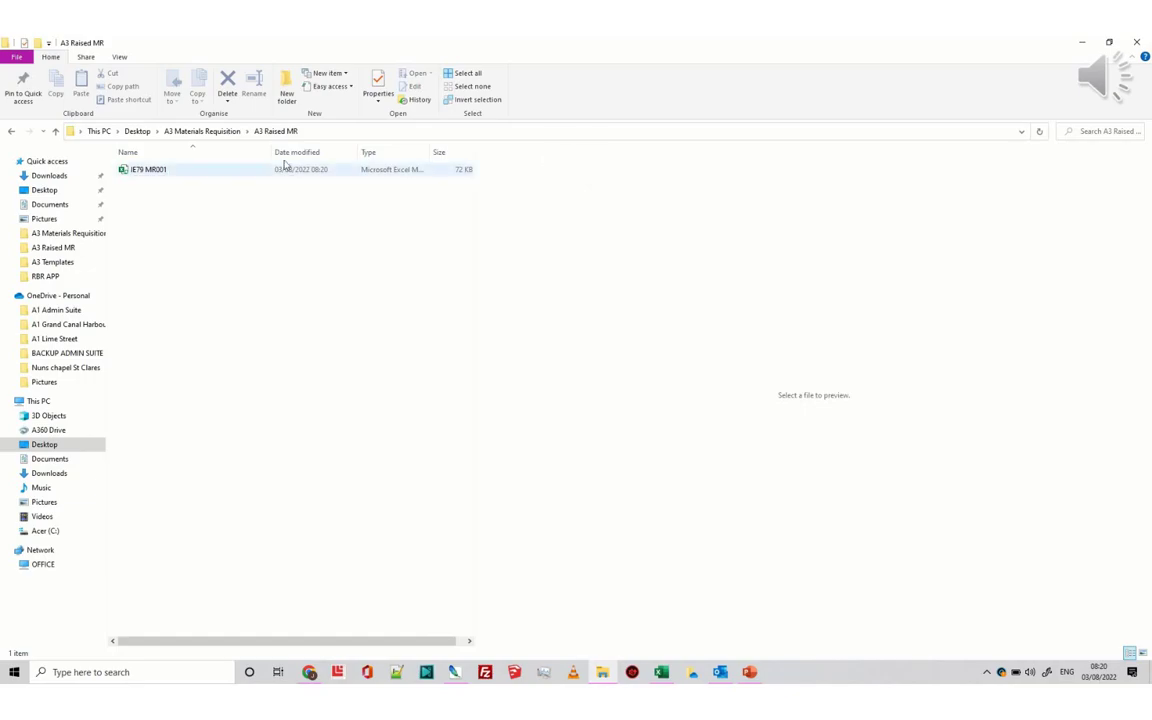
{"action": "left_click", "coordinate": [209, 134]}
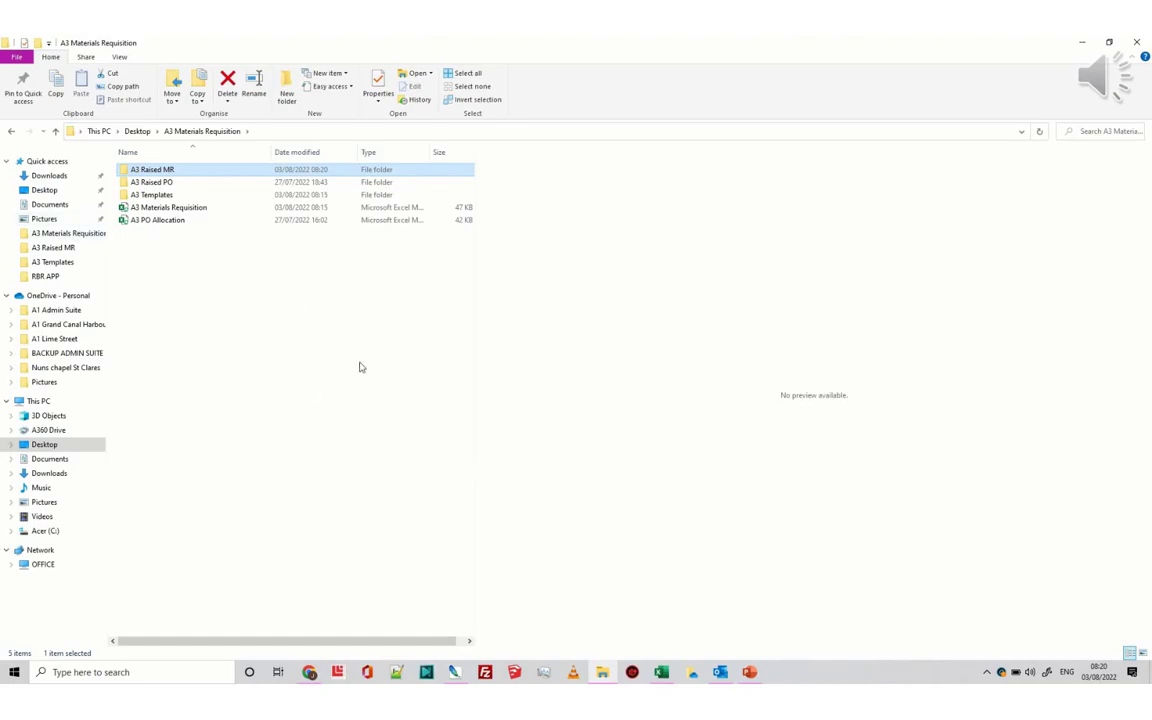
{"action": "double_click", "coordinate": [127, 172]}
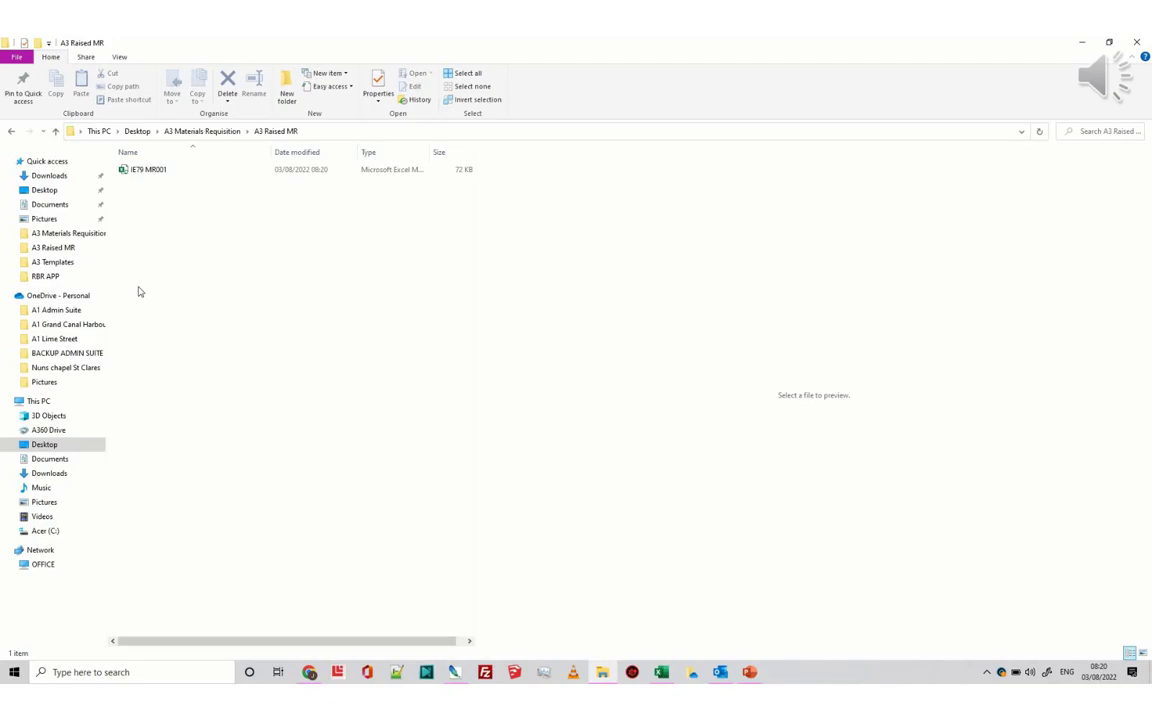
{"action": "left_click", "coordinate": [120, 168]}
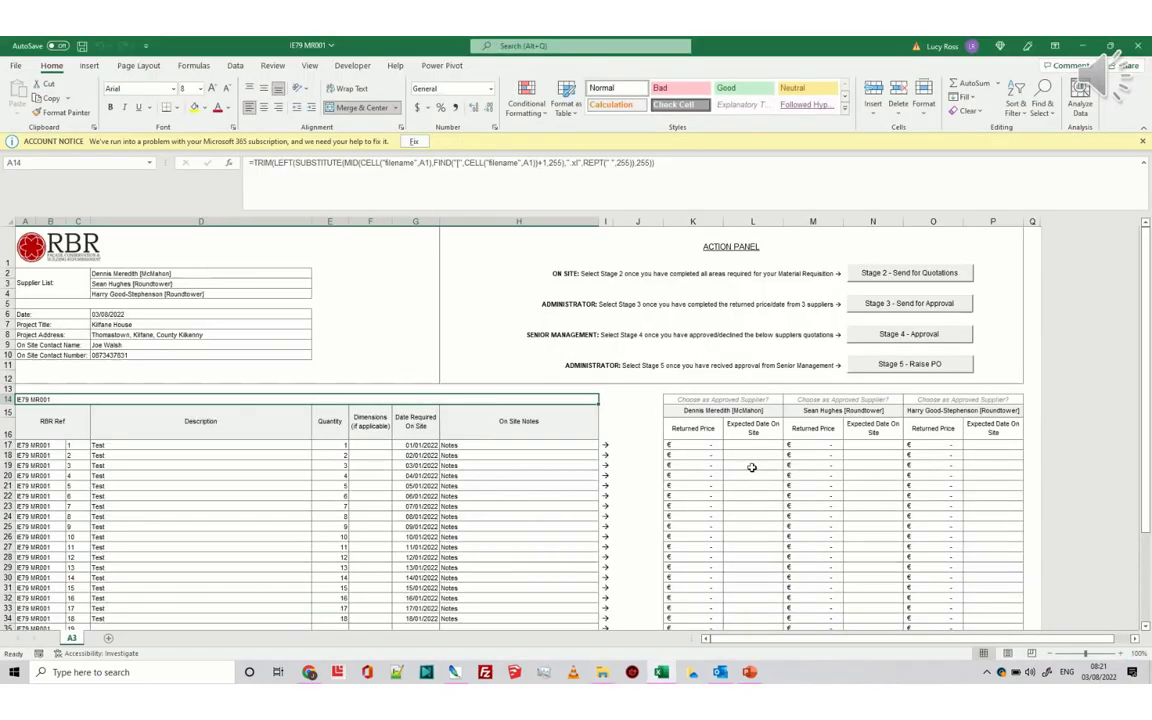
- Enter returned prices for item line 1 of 100 for the McMahon supplier and 120 and 140 for the two Roundtower suppliers
{"action": "left_click", "coordinate": [716, 441]}
{"action": "left_click", "coordinate": [720, 408]}
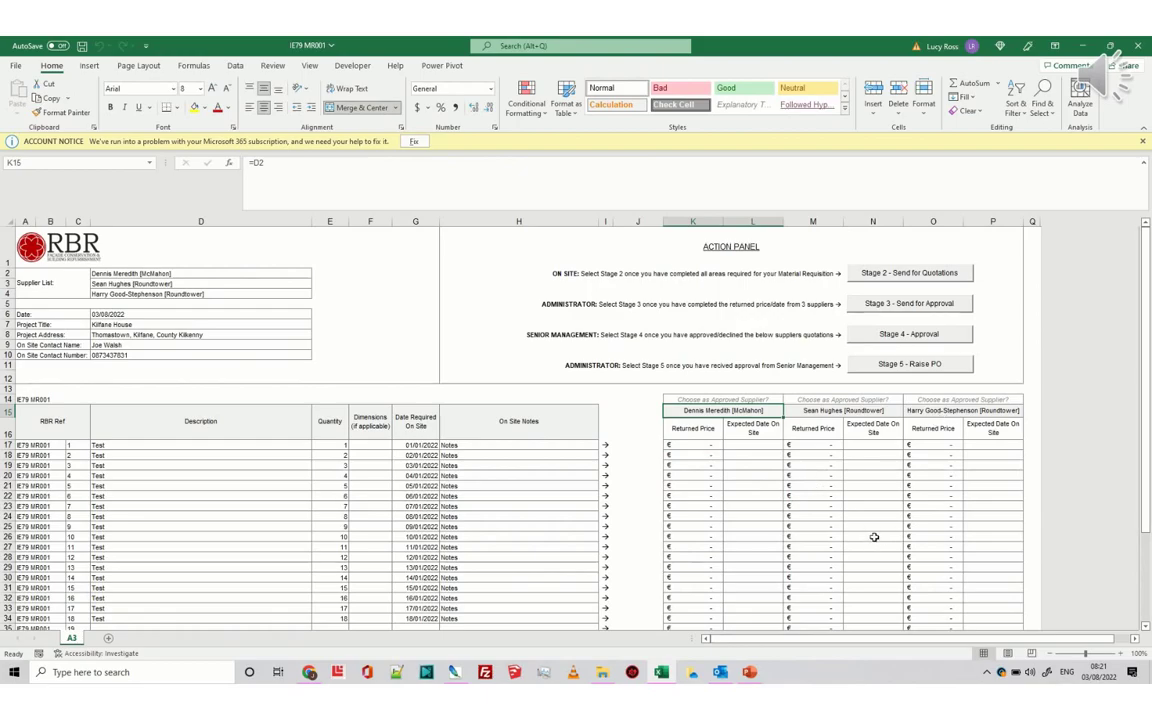
{"action": "scroll", "coordinate": [874, 537], "scroll_direction": "down", "scroll_amount": 4}
{"action": "scroll", "coordinate": [874, 537], "scroll_direction": "up", "scroll_amount": 2}
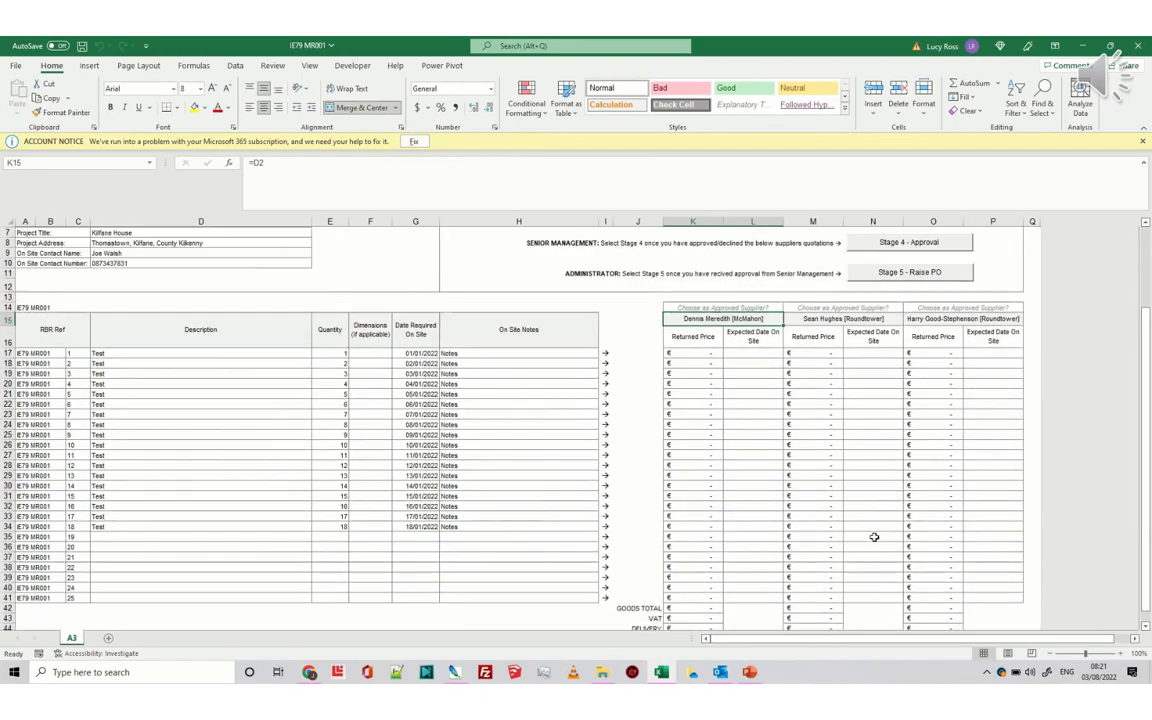
{"action": "left_click", "coordinate": [700, 353]}
{"action": "type", "text": "100"}
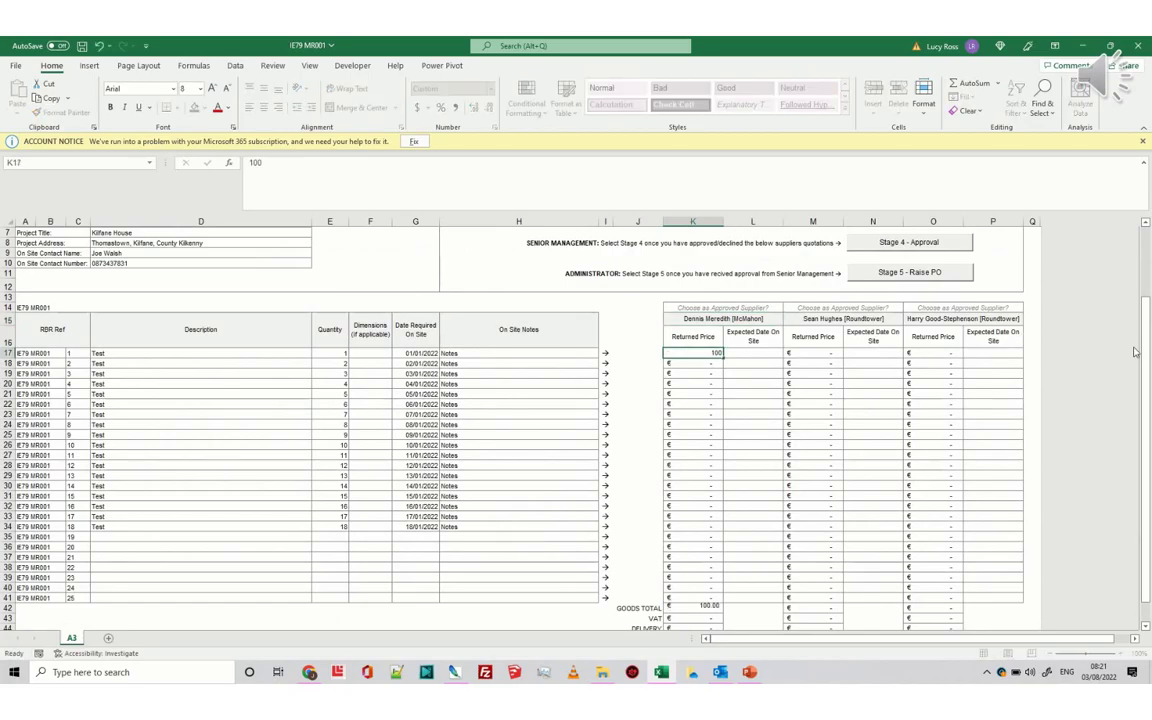
{"action": "key", "text": "Tab"}
{"action": "key", "text": "Tab"}
{"action": "type", "text": "1"}
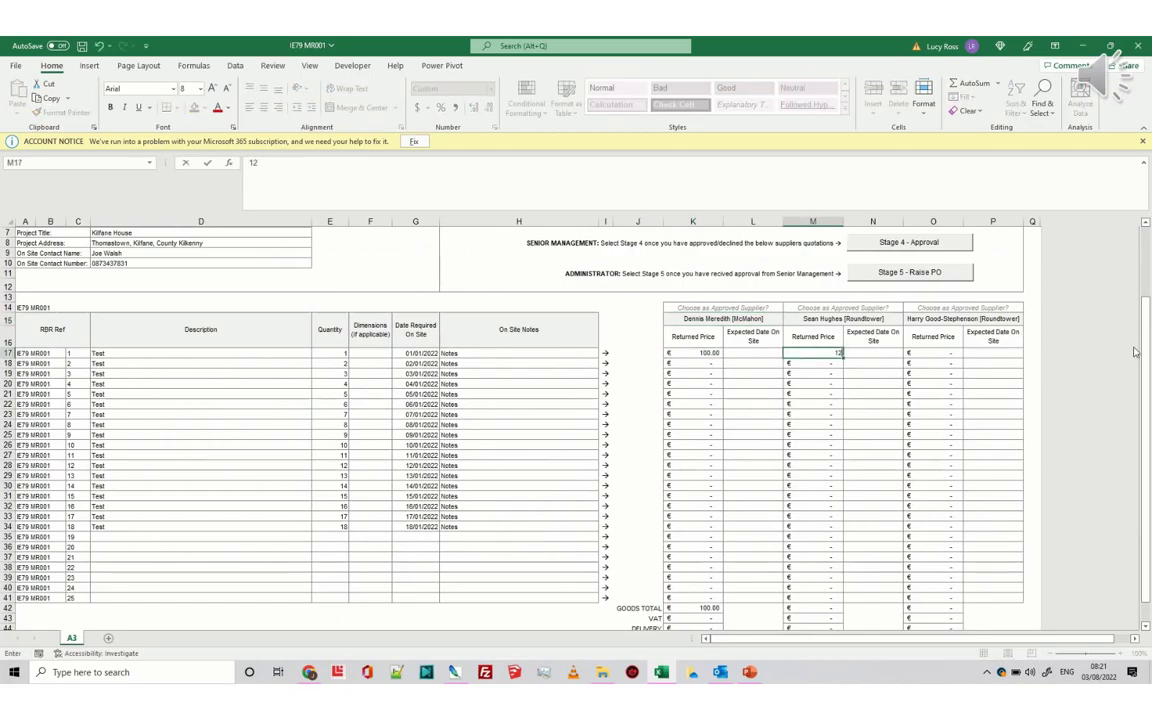
{"action": "type", "text": "20"}
{"action": "key", "text": "Tab"}
{"action": "key", "text": "Tab"}
{"action": "type", "text": "140"}
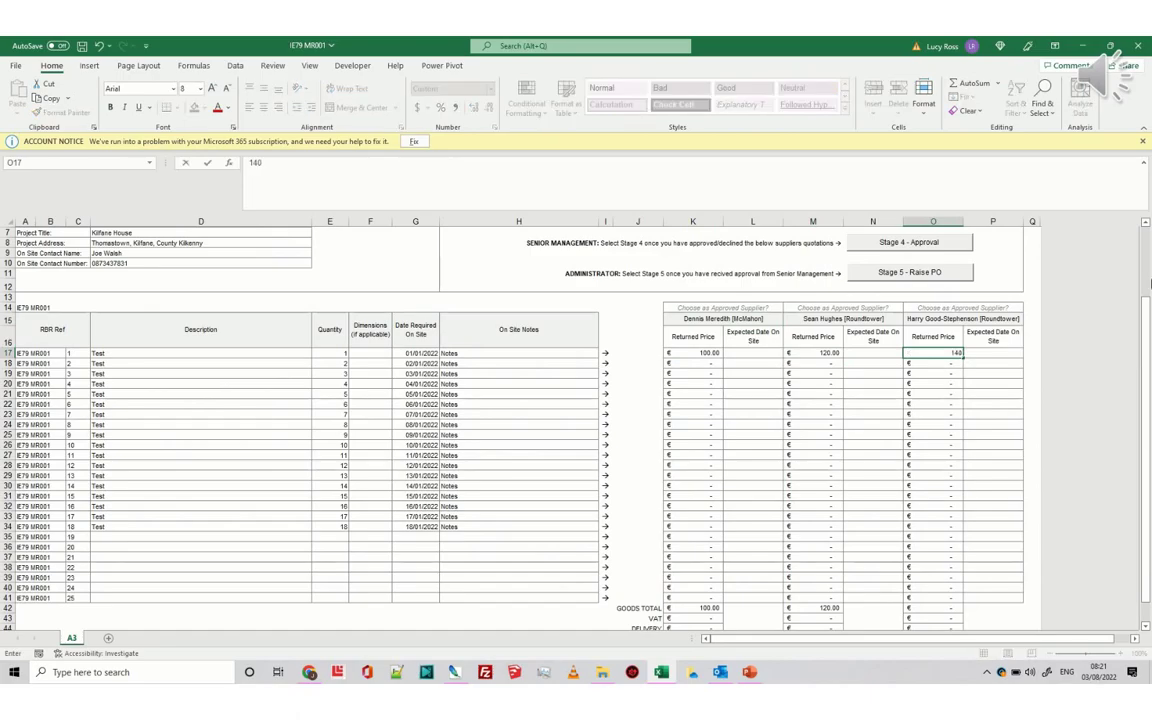
- Enter VAT amounts of 21 for the McMahon supplier and 25 and 28 for the two Roundtower suppliers
{"action": "left_click", "coordinate": [693, 618]}
{"action": "scroll", "coordinate": [645, 510], "scroll_direction": "down", "scroll_amount": 2}
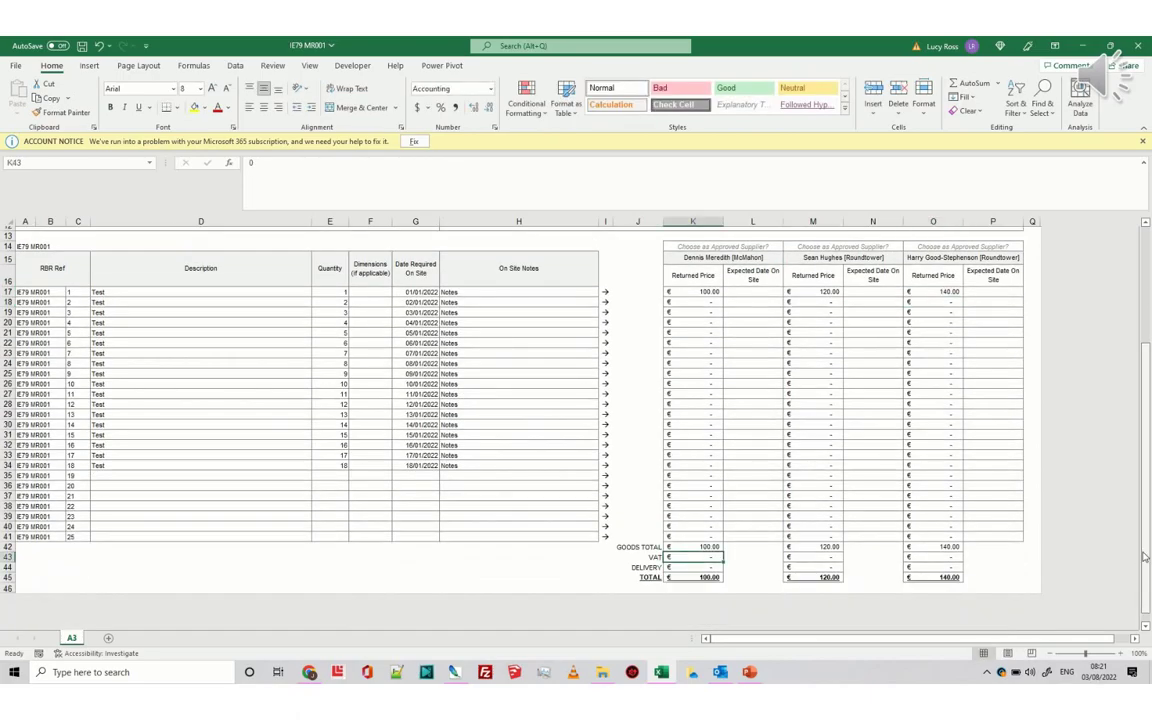
{"action": "type", "text": "21"}
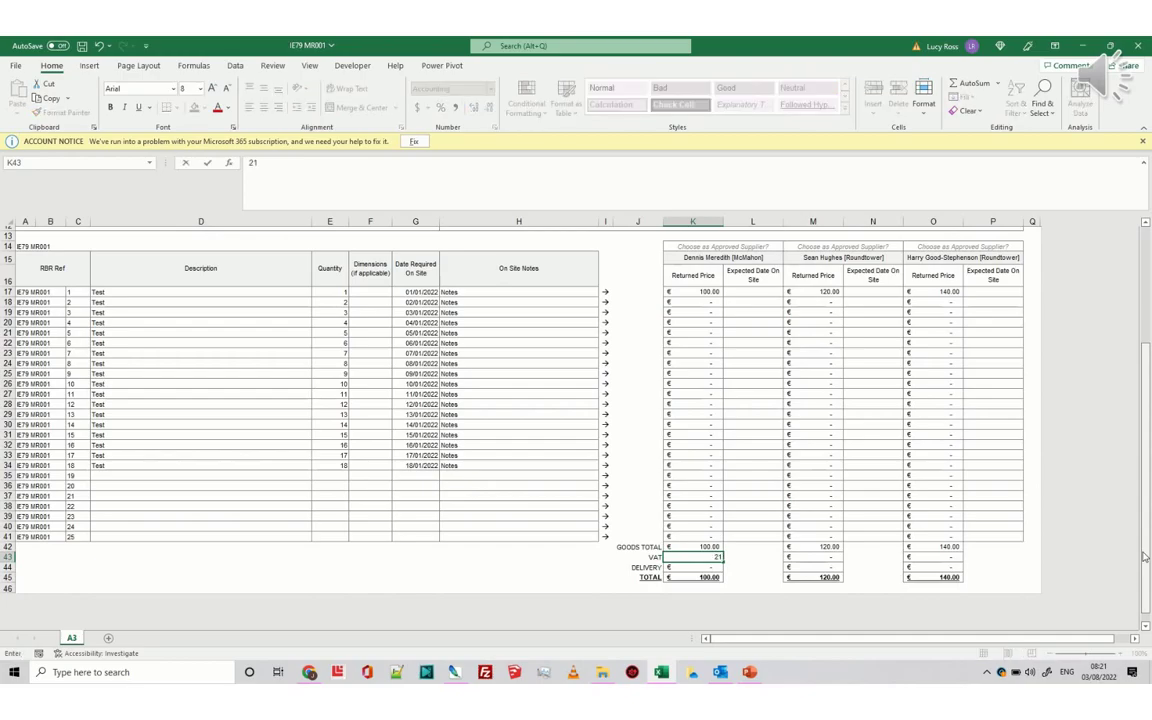
{"action": "key", "text": "Tab"}
{"action": "key", "text": "Tab"}
{"action": "type", "text": "2"}
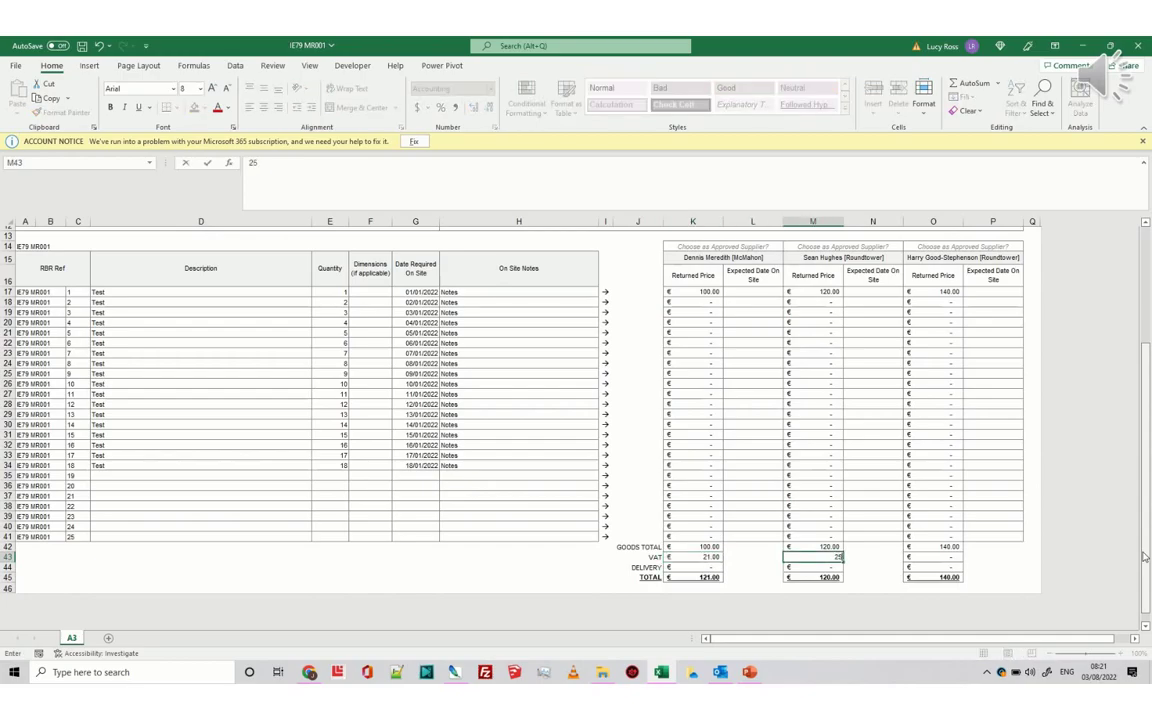
{"action": "type", "text": "5"}
{"action": "key", "text": "Tab"}
{"action": "key", "text": "Tab"}
{"action": "type", "text": "28"}
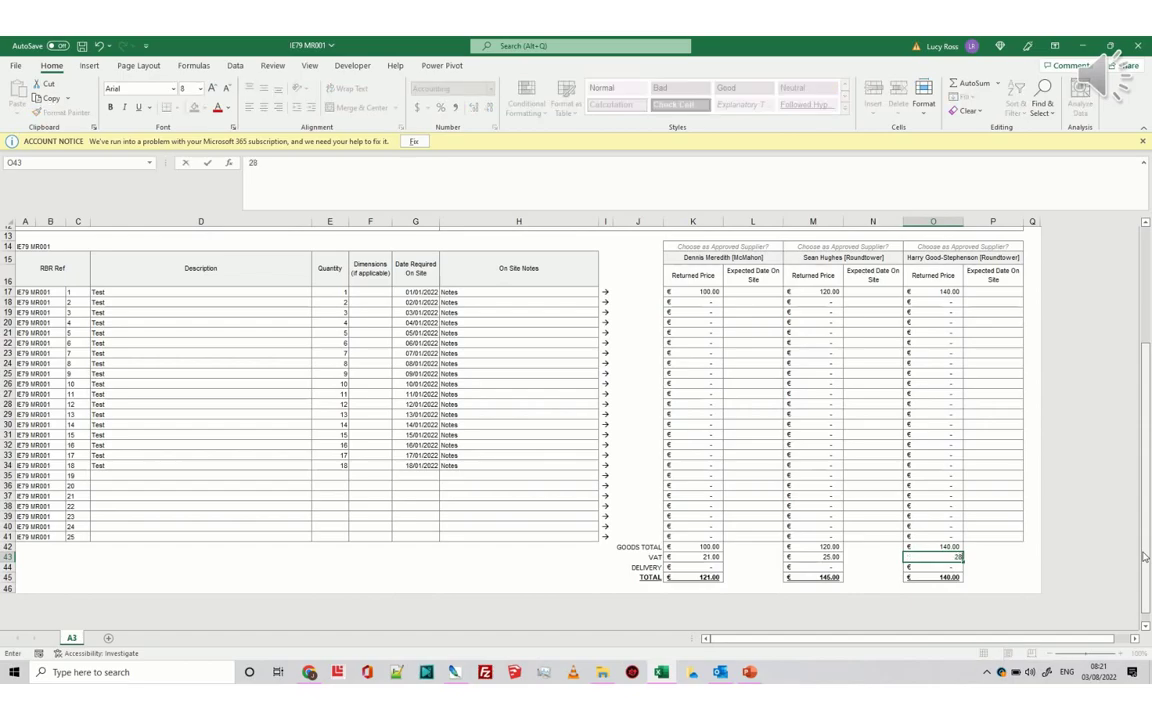
{"action": "key", "text": "Return"}
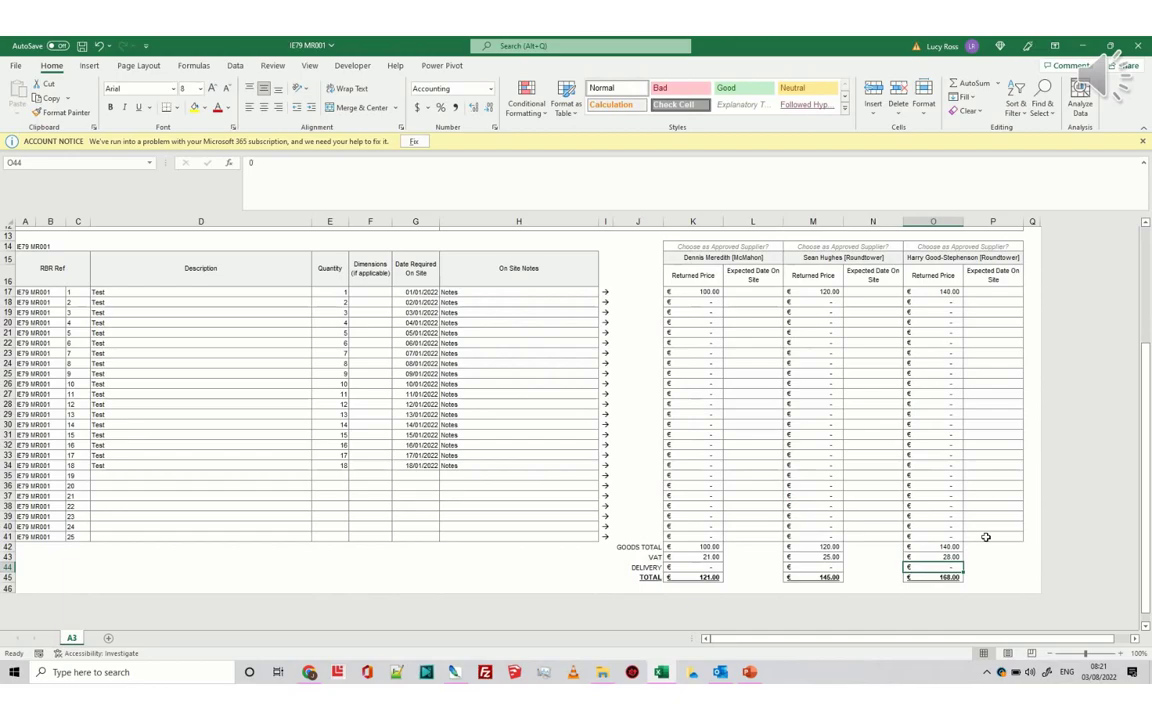
- Generate the approval request email with Stage 3 and review its subject, MR reference, folder link and quotation table
{"action": "scroll", "coordinate": [830, 521], "scroll_direction": "up", "scroll_amount": 5}
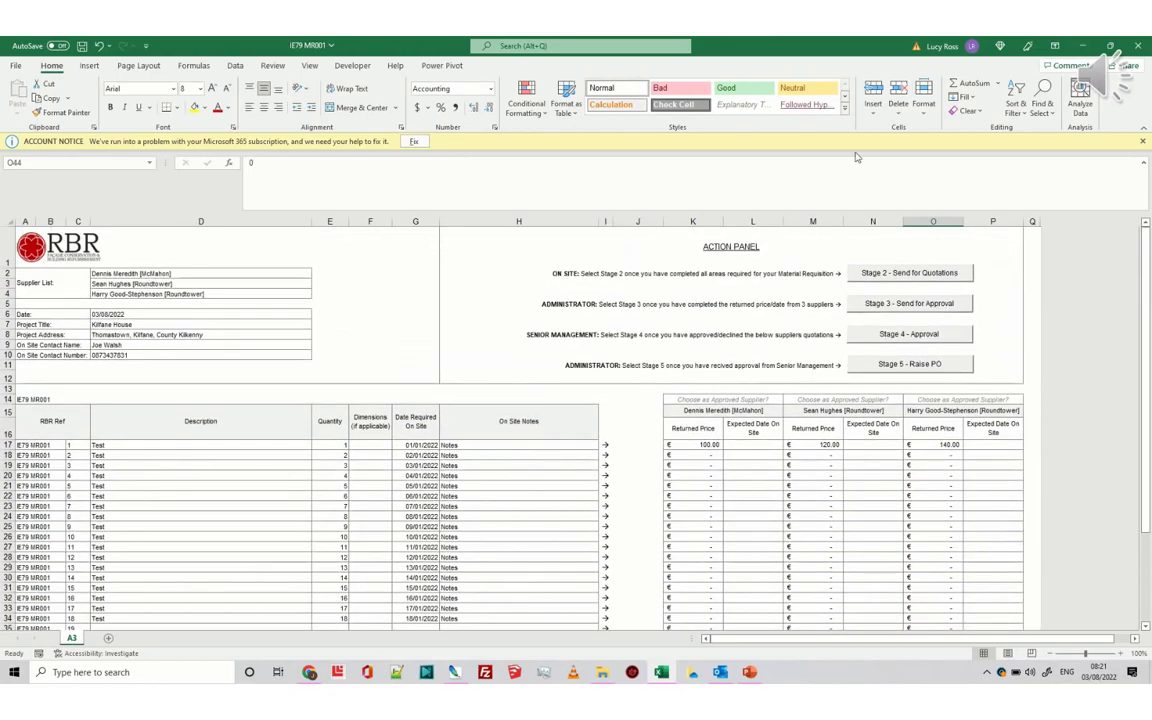
{"action": "left_click", "coordinate": [888, 306]}
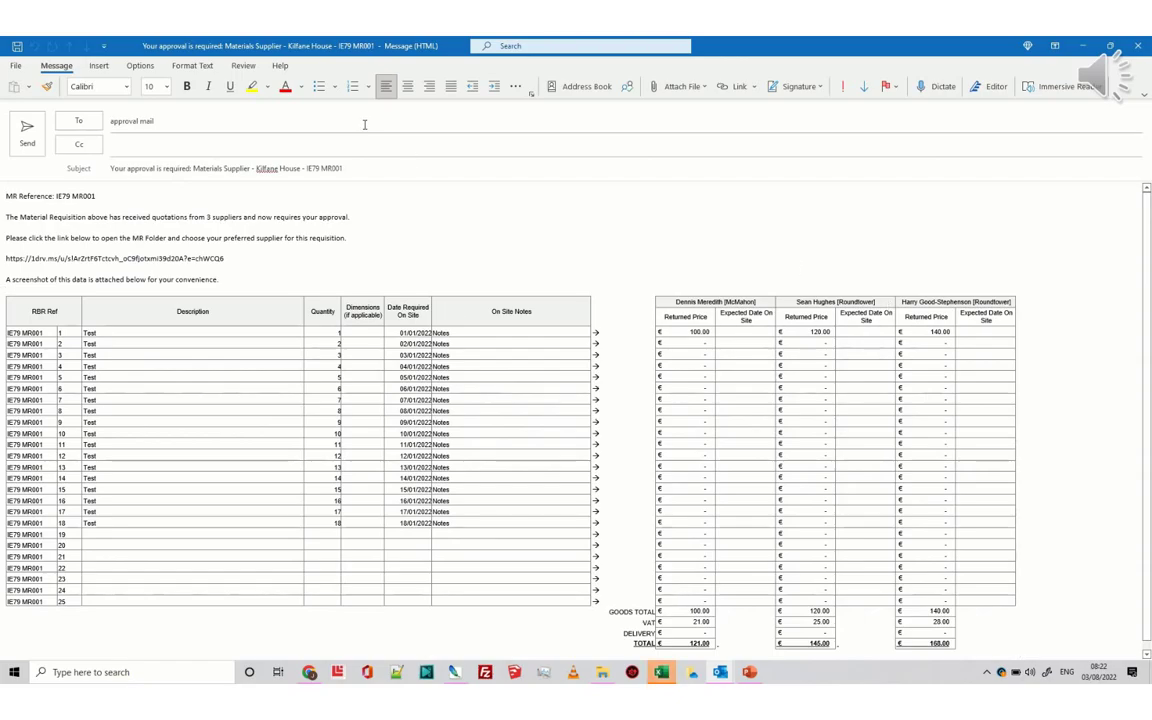
{"action": "left_click", "coordinate": [322, 170]}
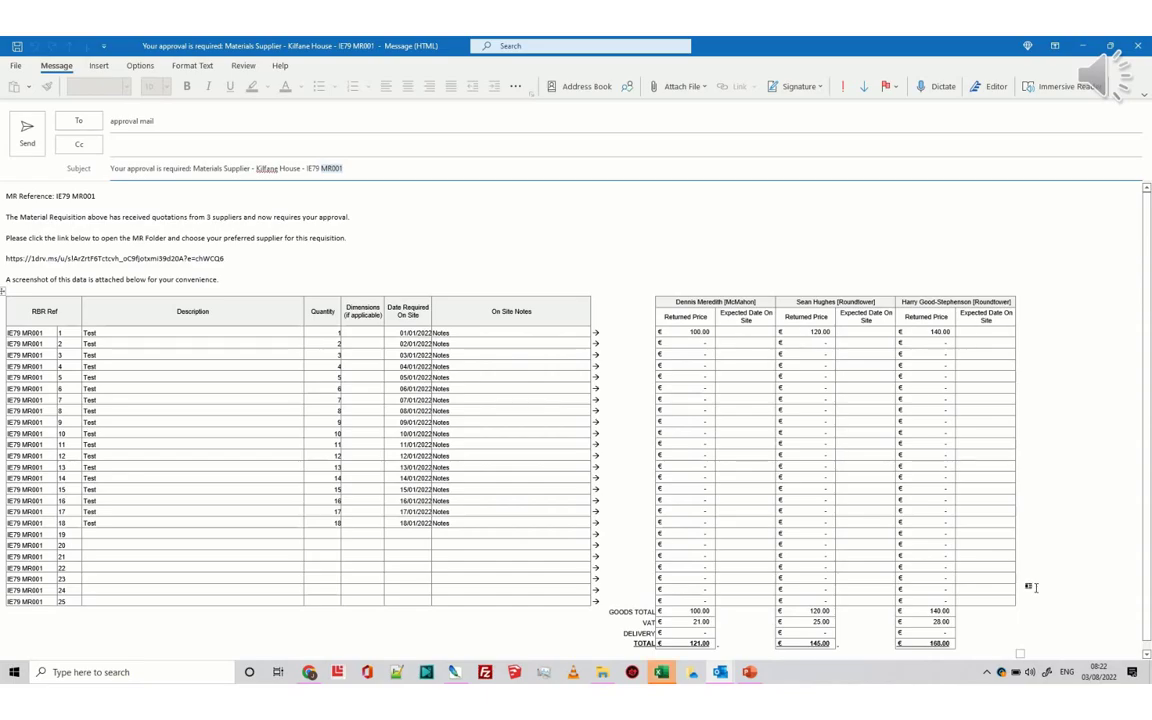
{"action": "left_click_drag", "start_coordinate": [228, 259], "coordinate": [7, 260]}
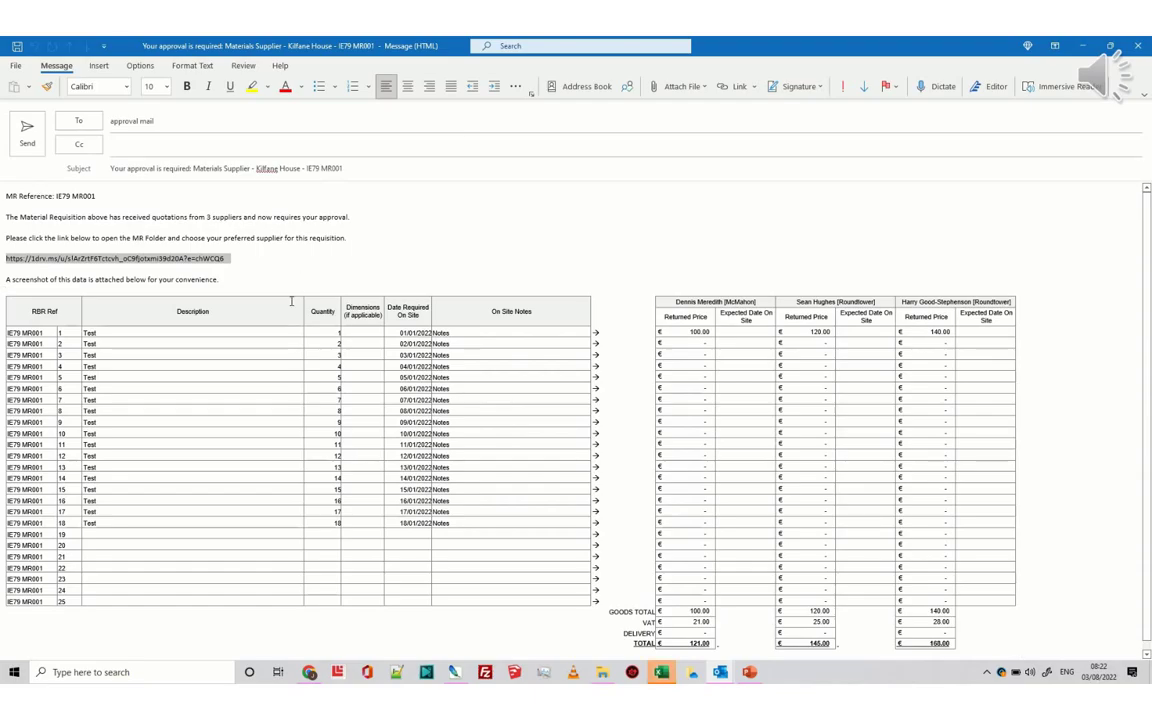
{"action": "left_click", "coordinate": [225, 257]}
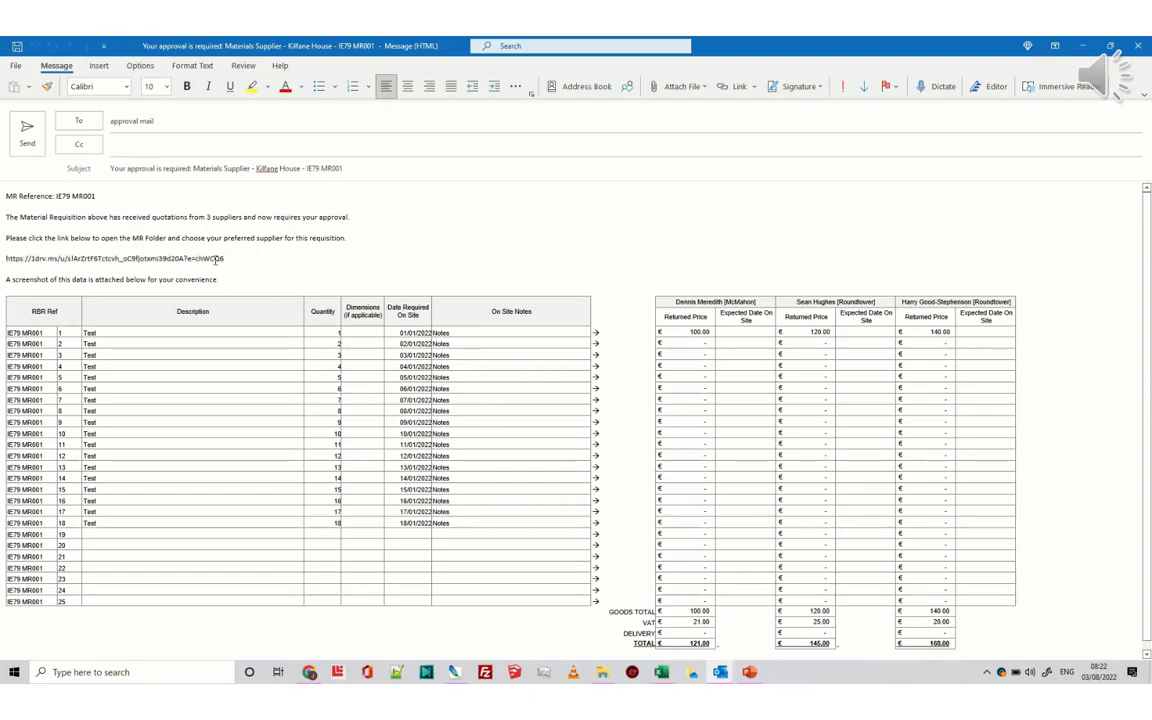
{"action": "left_click_drag", "start_coordinate": [227, 258], "coordinate": [5, 258]}
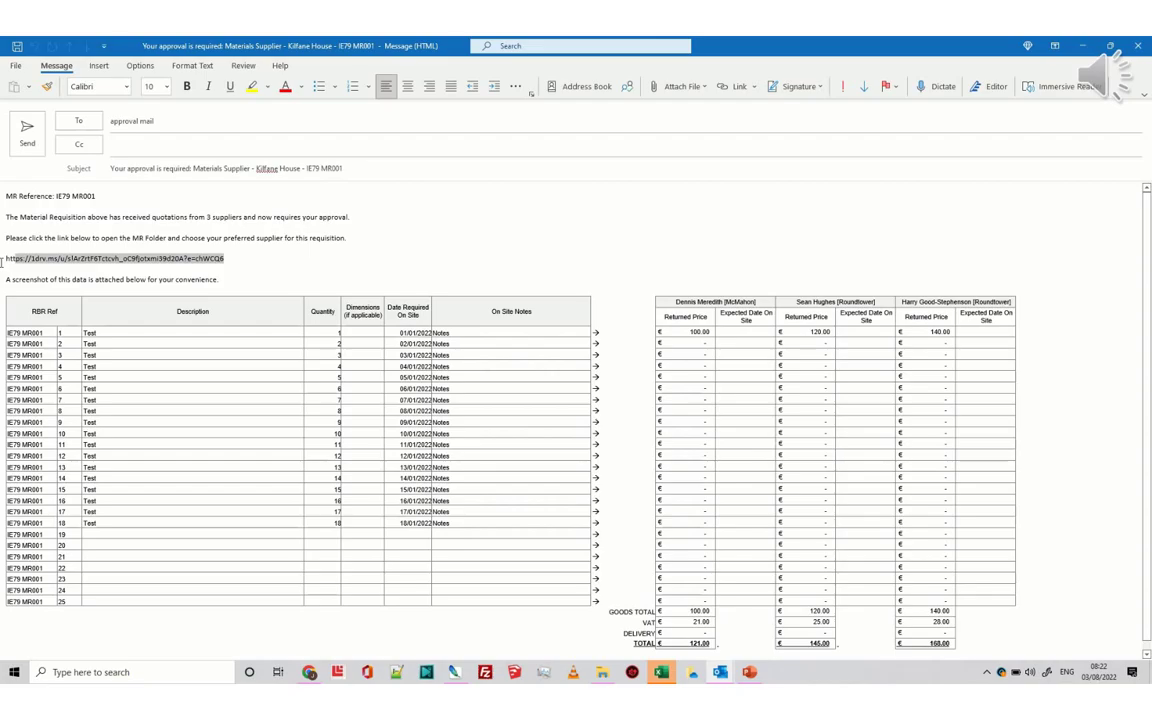
{"action": "left_click", "coordinate": [91, 196]}
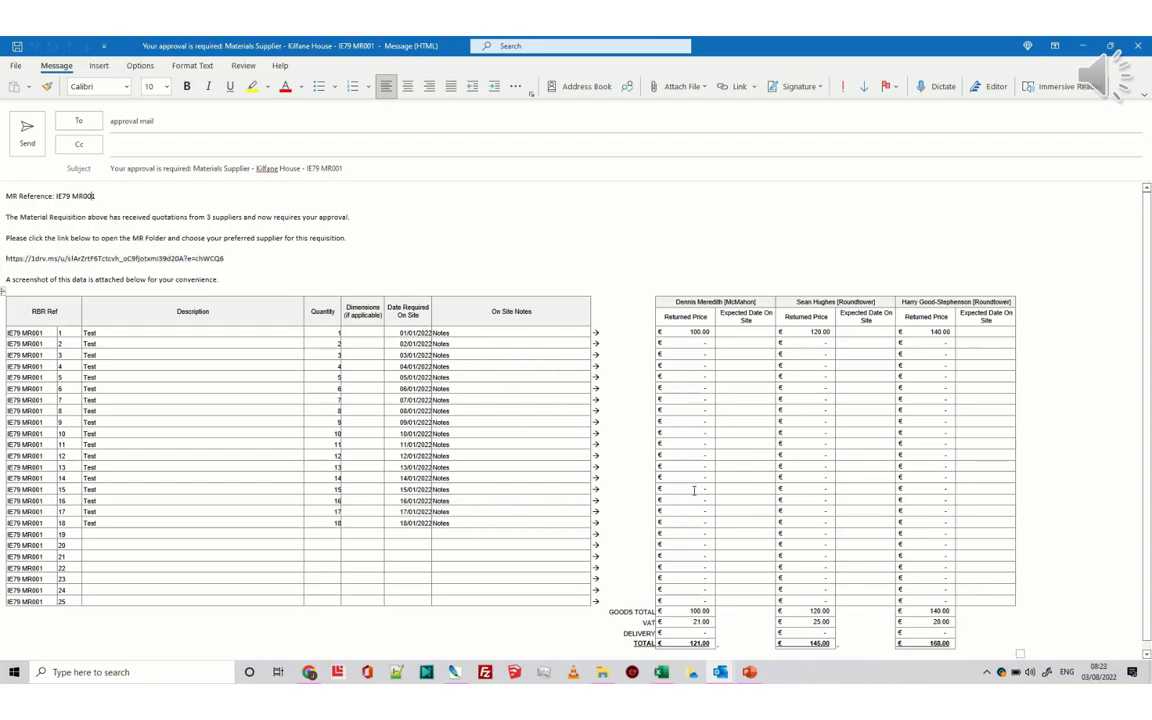
- Close the approval request email without saving it and acknowledge the completion message
{"action": "left_click", "coordinate": [1142, 47]}
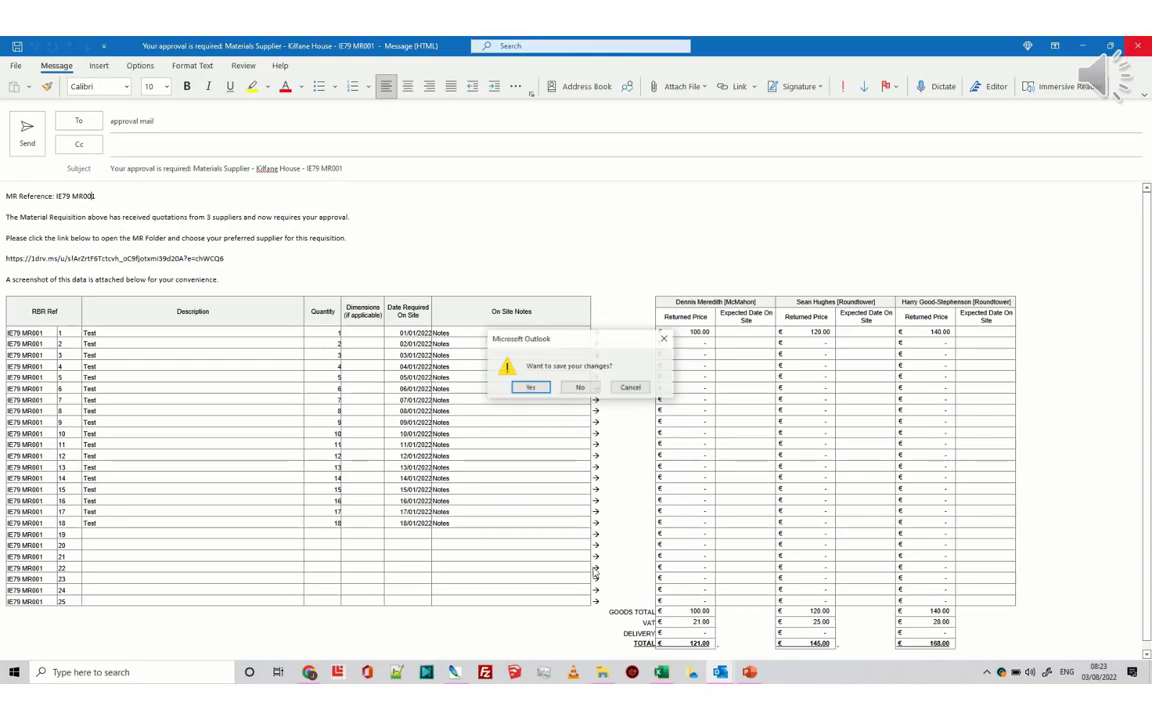
{"action": "left_click", "coordinate": [579, 387]}
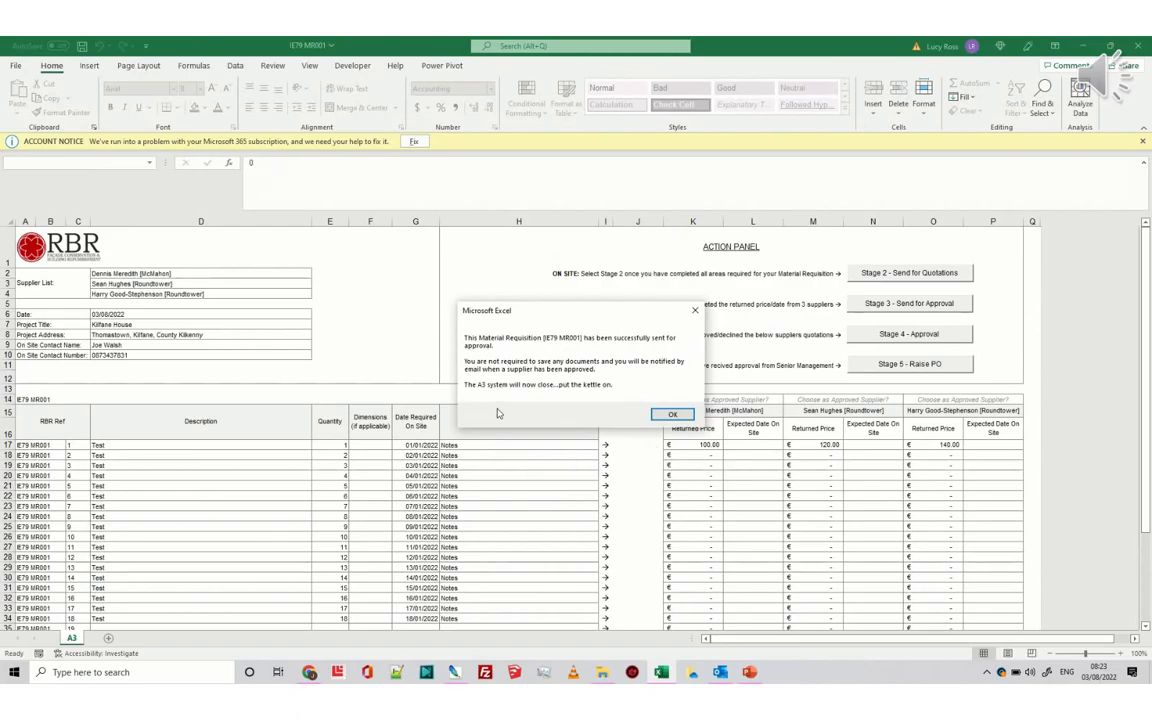
{"action": "left_click", "coordinate": [668, 414]}
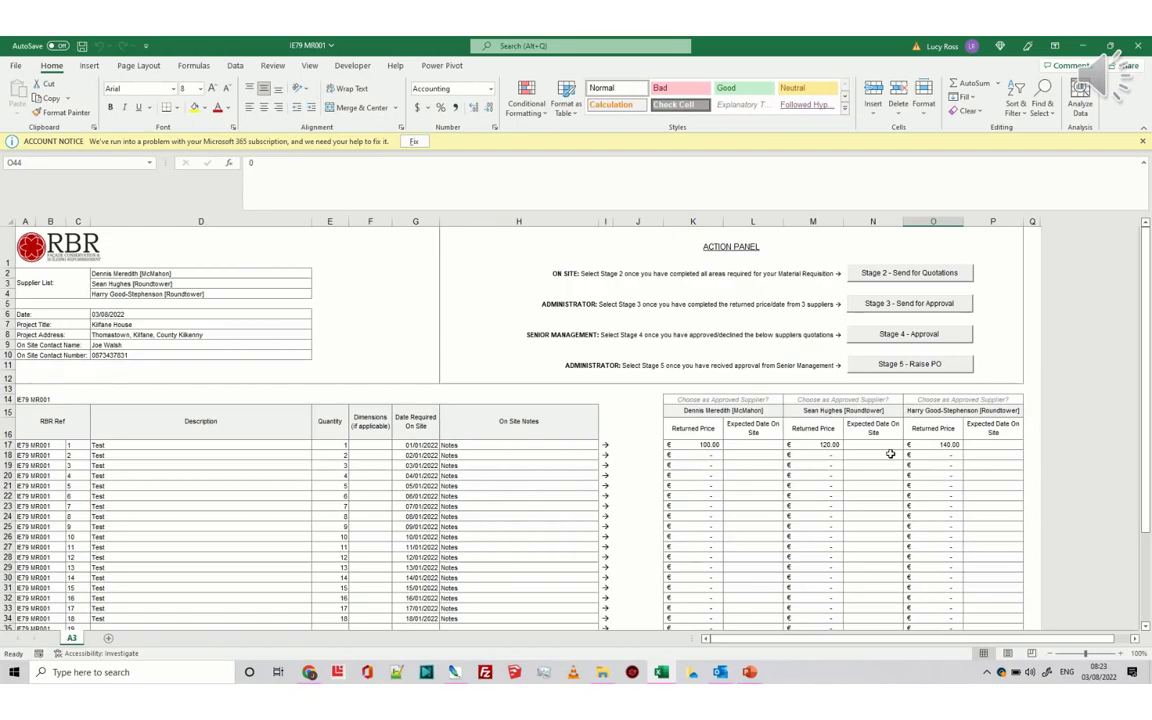
- Mark the McMahon supplier as Approved above its quotation columns
{"action": "scroll", "coordinate": [795, 450], "scroll_direction": "down", "scroll_amount": 1}
{"action": "scroll", "coordinate": [795, 450], "scroll_direction": "down", "scroll_amount": 2}
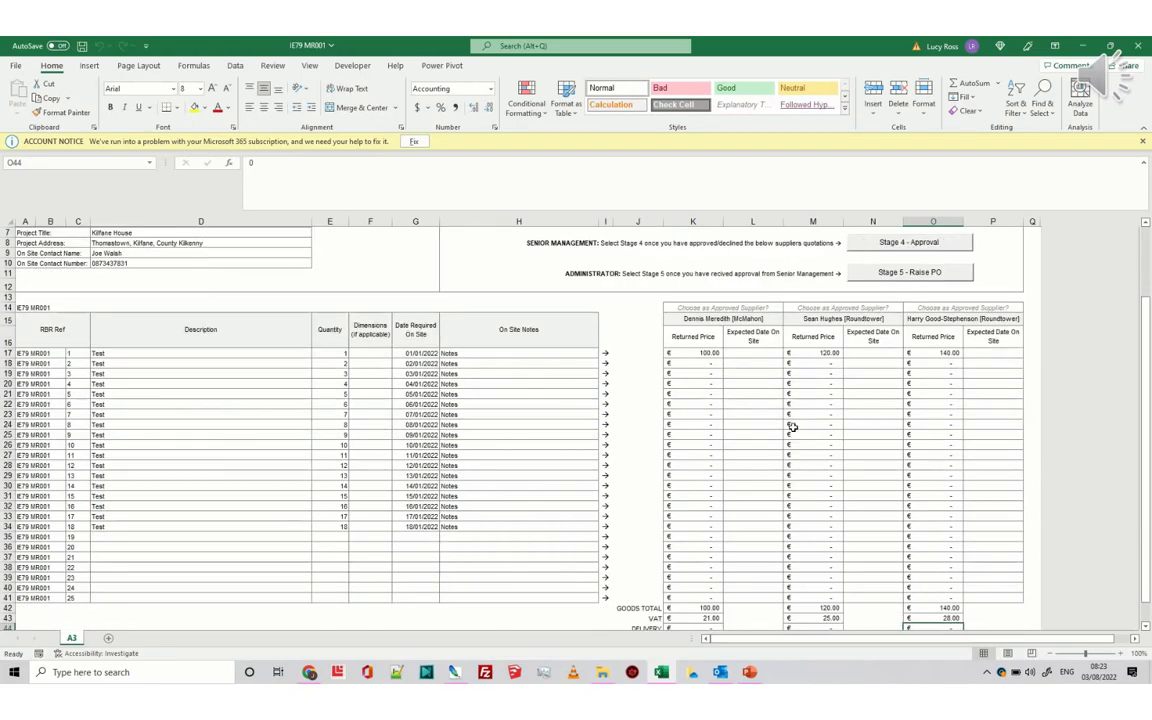
{"action": "left_click", "coordinate": [725, 308]}
{"action": "left_click", "coordinate": [788, 308]}
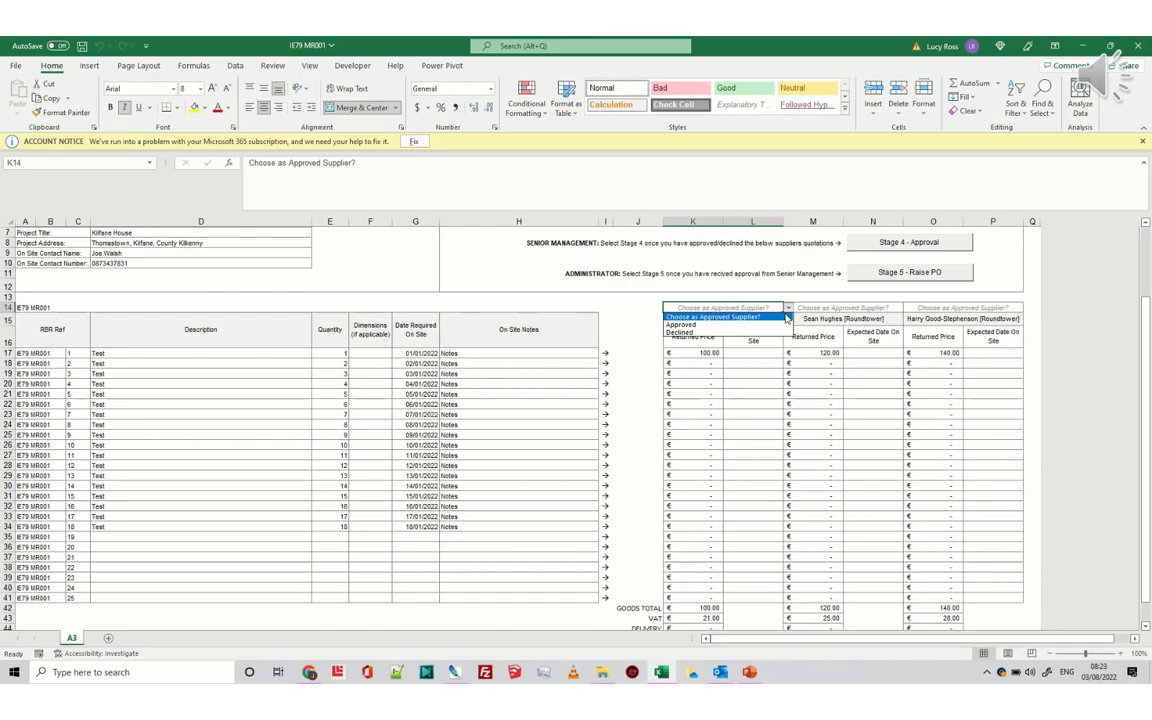
{"action": "left_click", "coordinate": [725, 319]}
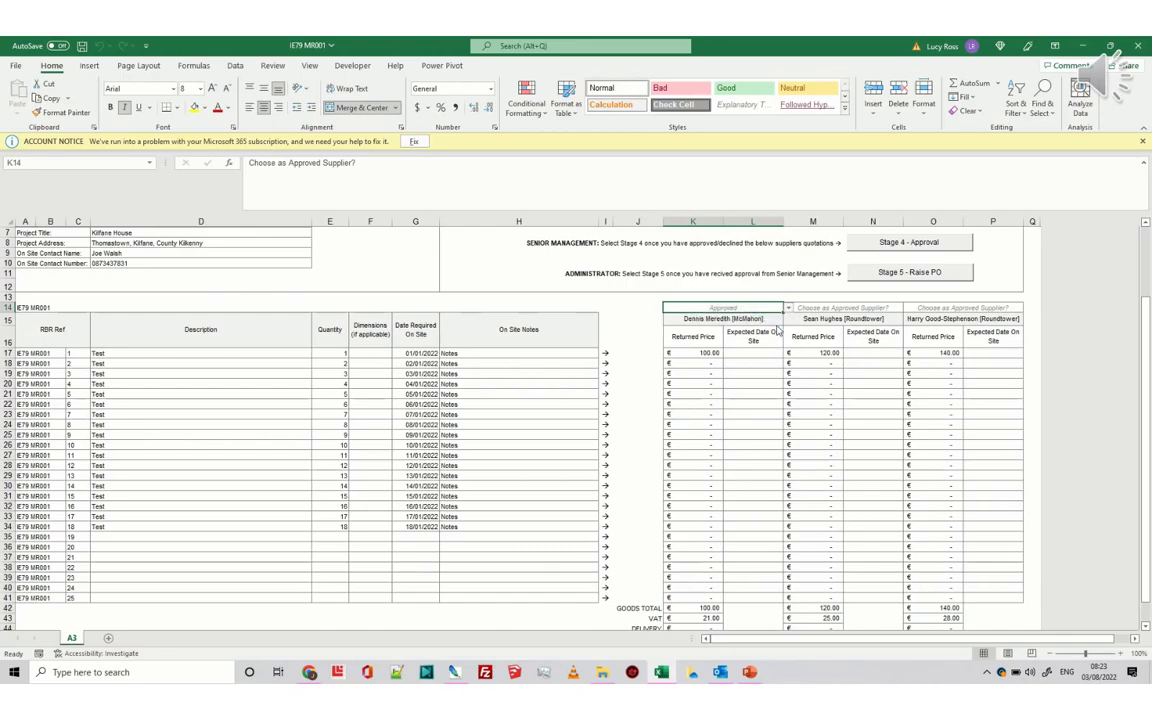
- Mark both Roundtower suppliers as Declined and check the quotation columns down to the totals
{"action": "left_click", "coordinate": [875, 309]}
{"action": "left_click", "coordinate": [908, 308]}
{"action": "left_click", "coordinate": [891, 337]}
{"action": "left_click", "coordinate": [975, 309]}
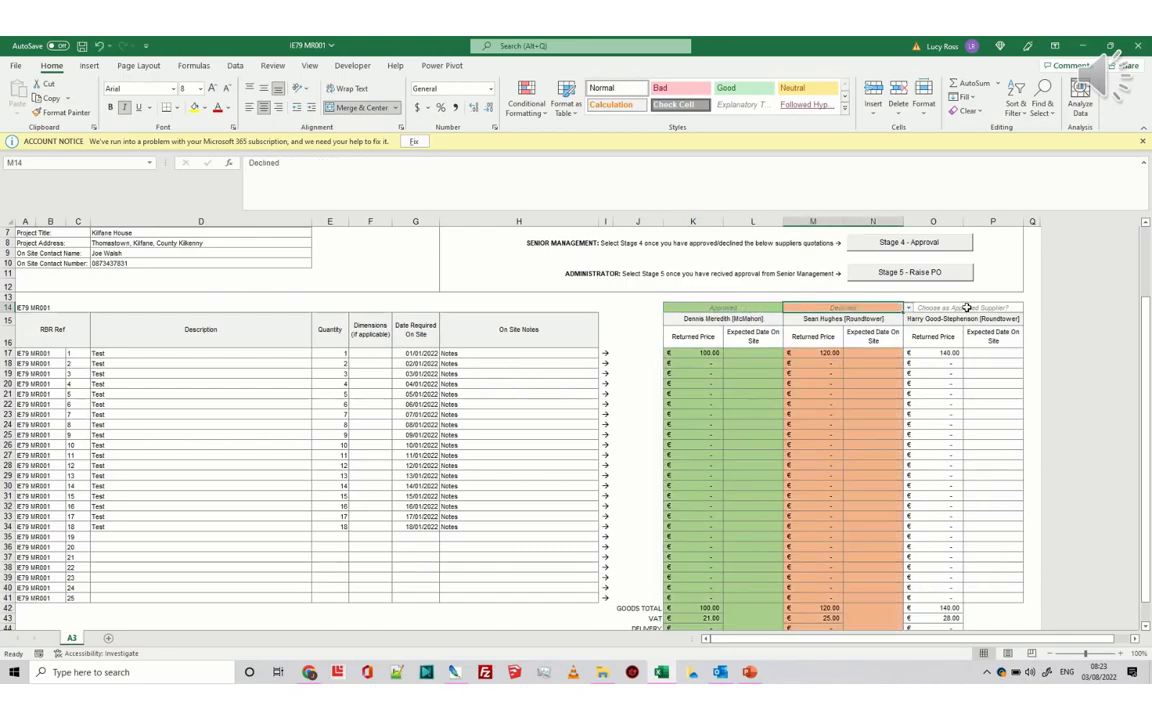
{"action": "left_click", "coordinate": [1028, 308]}
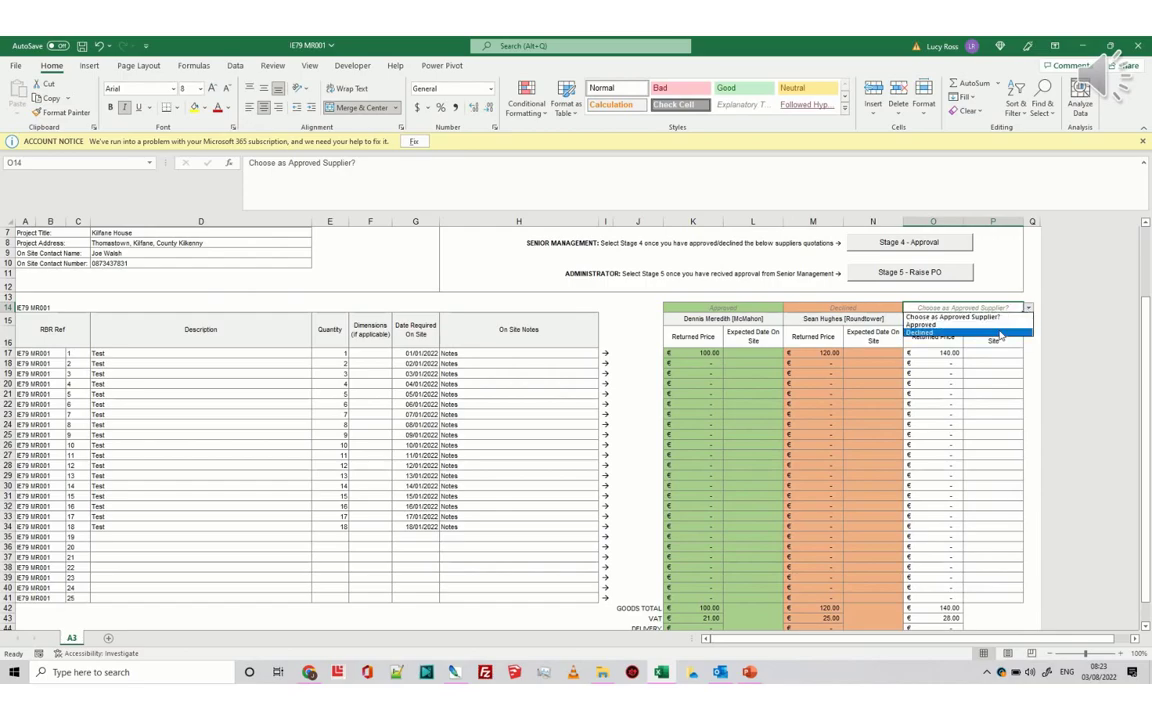
{"action": "left_click", "coordinate": [1001, 332]}
{"action": "left_click", "coordinate": [912, 410]}
{"action": "scroll", "coordinate": [886, 440], "scroll_direction": "down", "scroll_amount": 3}
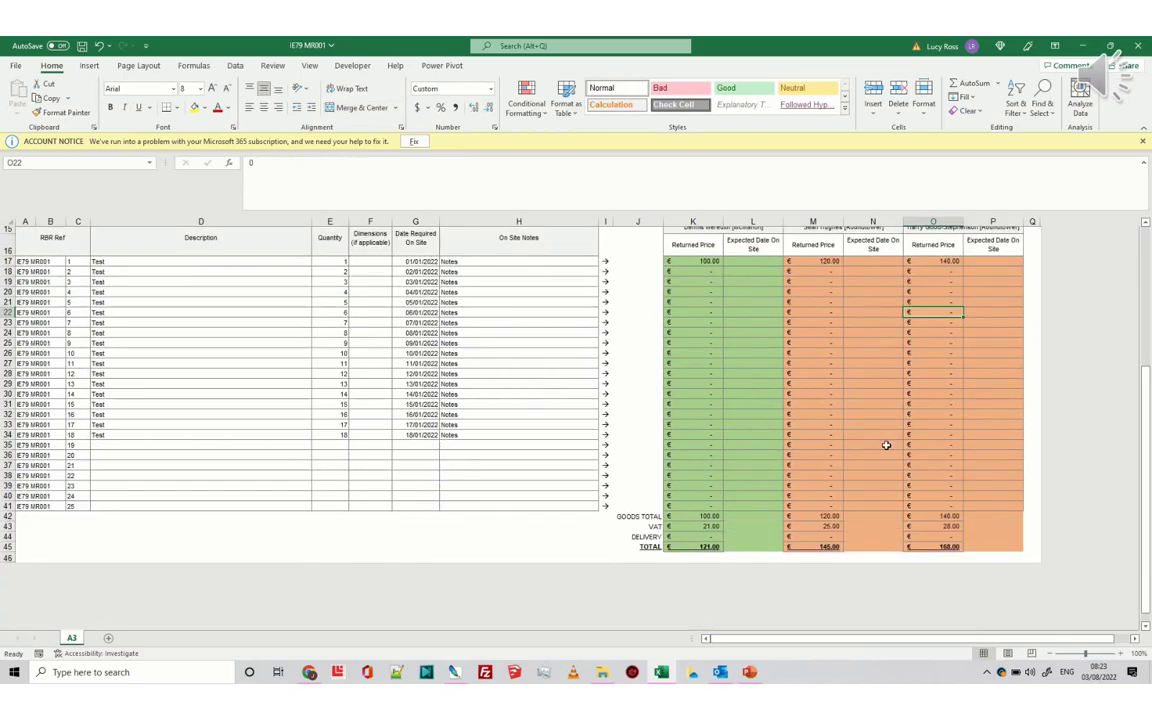
{"action": "scroll", "coordinate": [880, 430], "scroll_direction": "up", "scroll_amount": 5}
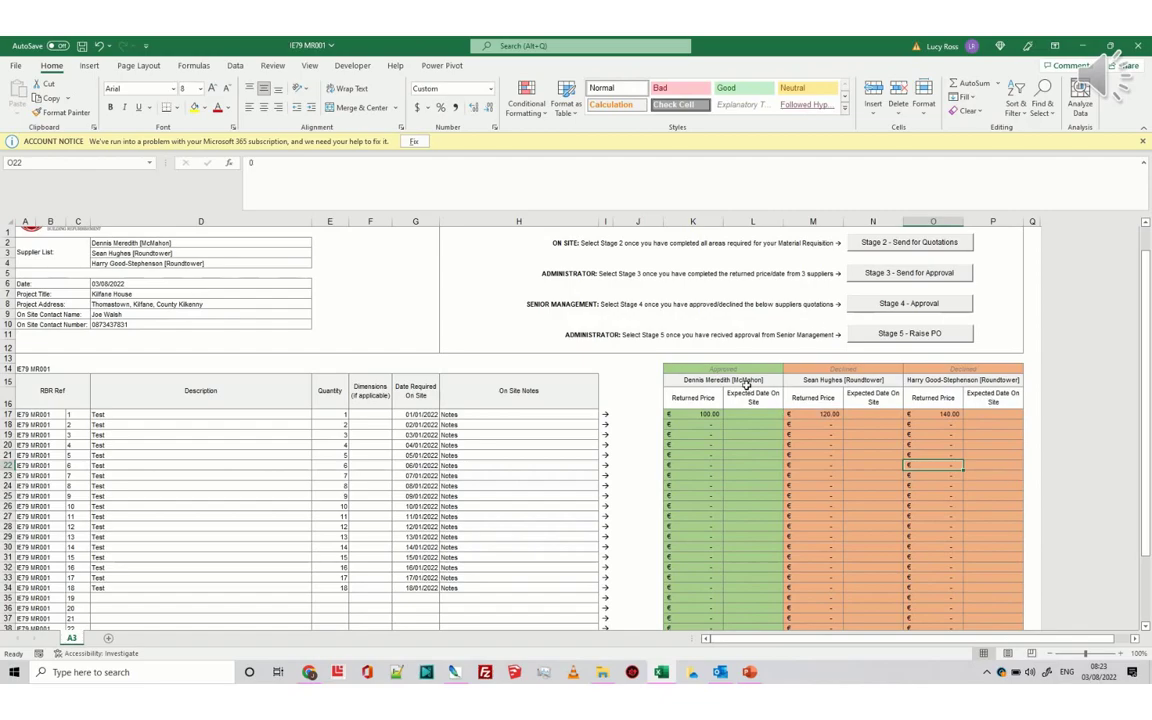
- Generate the approval email to admin with Stage 4, review its MR folder link, and close it without saving
{"action": "scroll", "coordinate": [820, 355], "scroll_direction": "up", "scroll_amount": 1}
{"action": "left_click", "coordinate": [928, 336]}
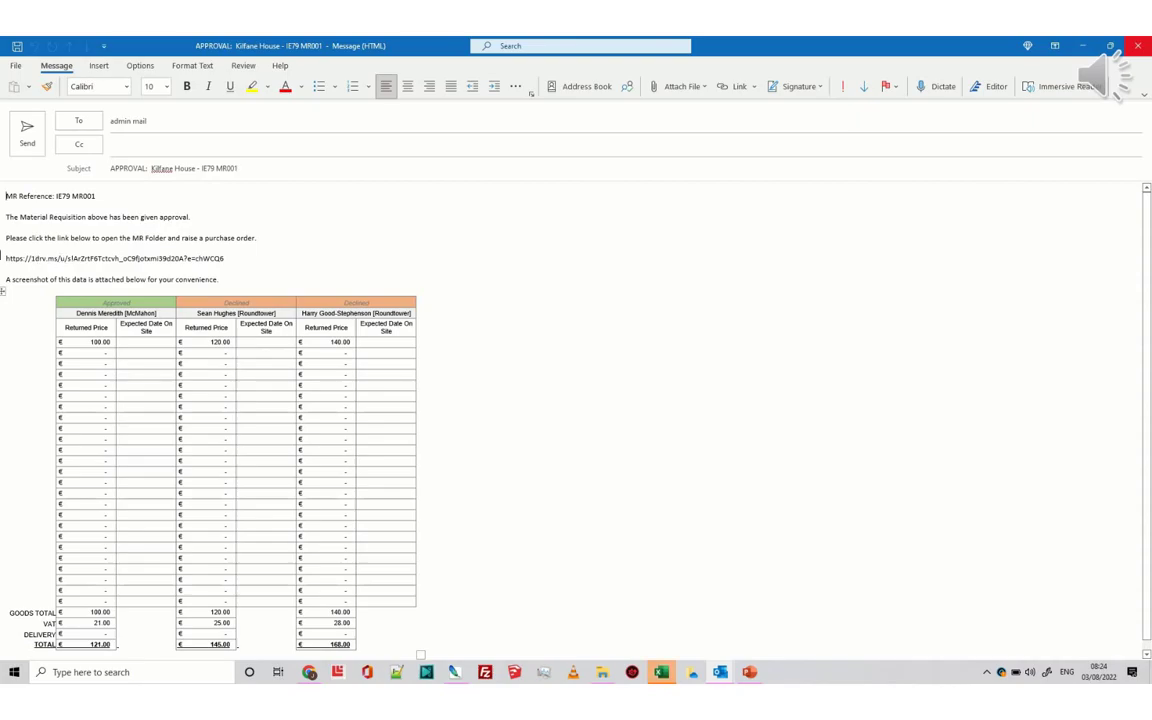
{"action": "left_click_drag", "start_coordinate": [6, 258], "coordinate": [226, 261]}
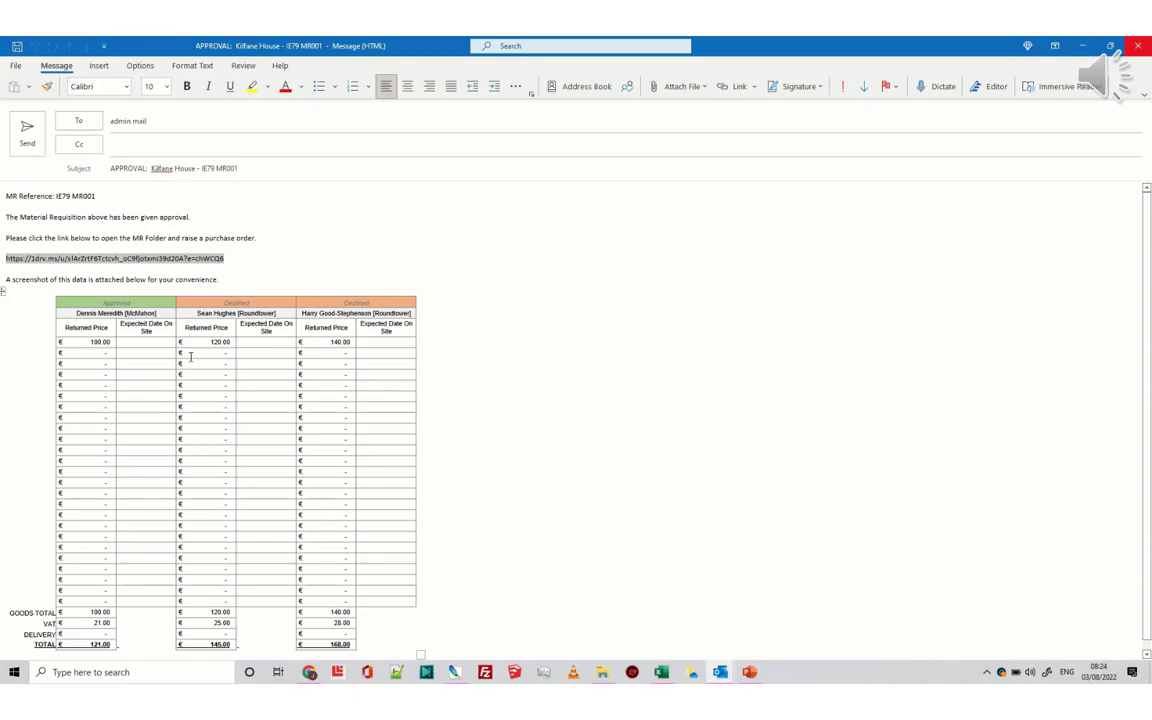
{"action": "left_click", "coordinate": [1138, 45]}
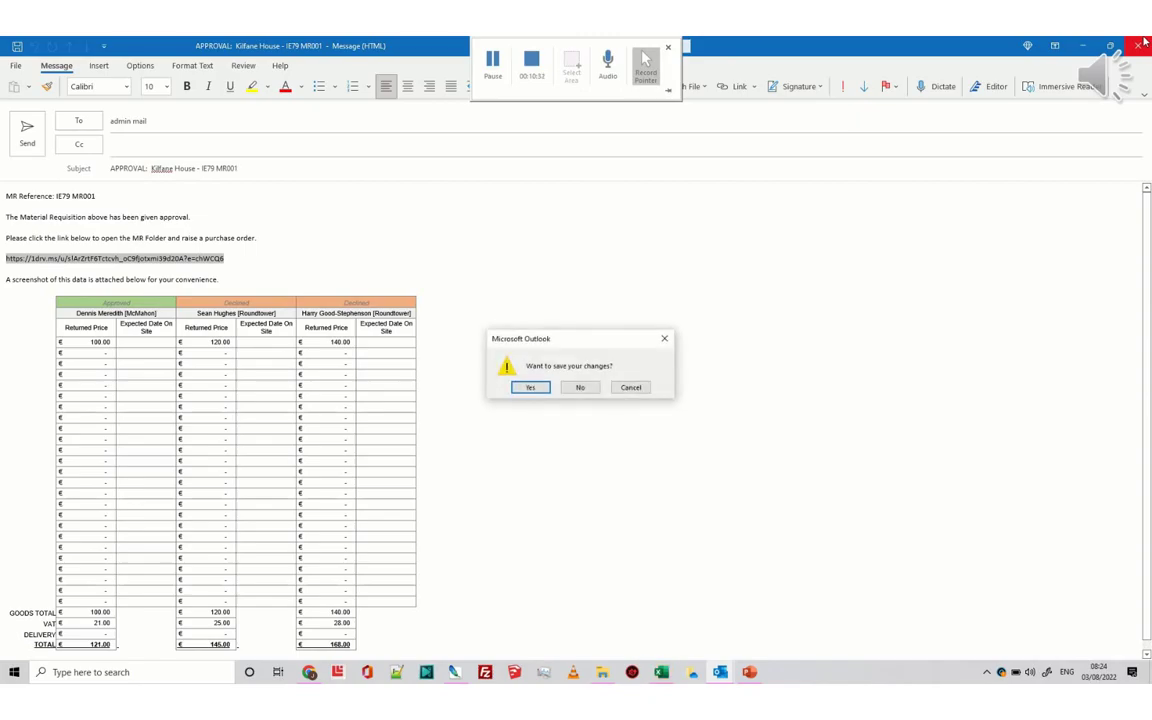
{"action": "left_click", "coordinate": [582, 388]}
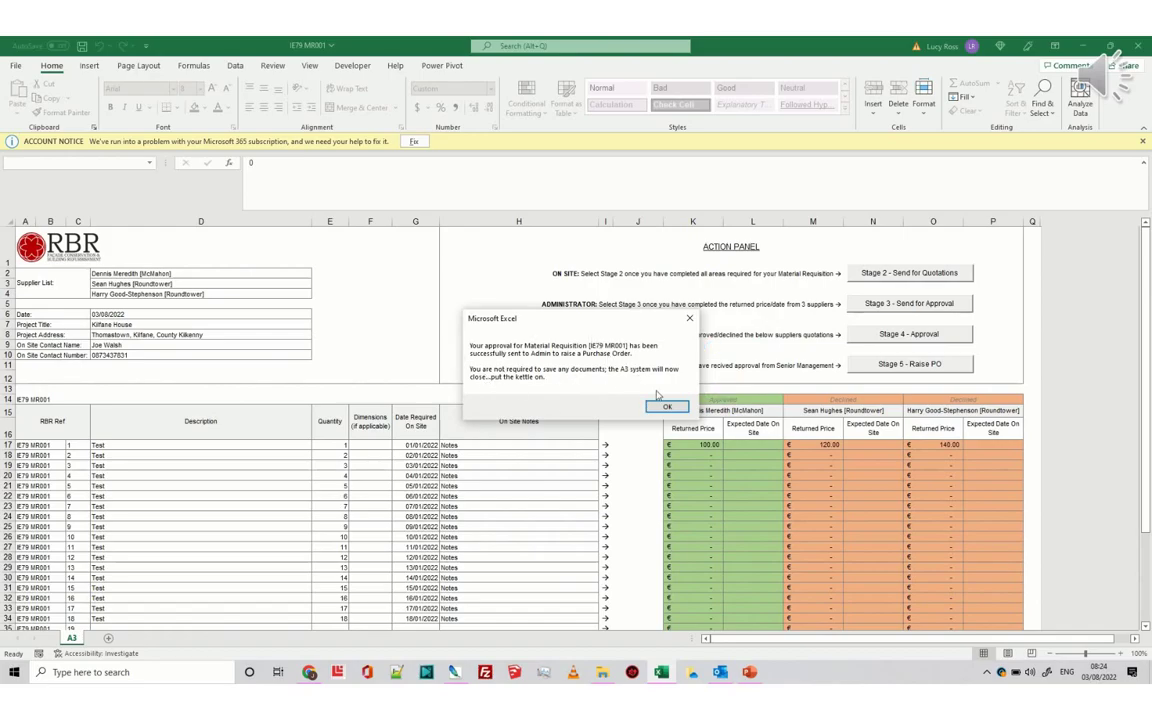
- Acknowledge the approval completion message, then switch to File Explorer to check the A3 Raised MR folder and return to A3 Materials Requisition
{"action": "left_click", "coordinate": [669, 407]}
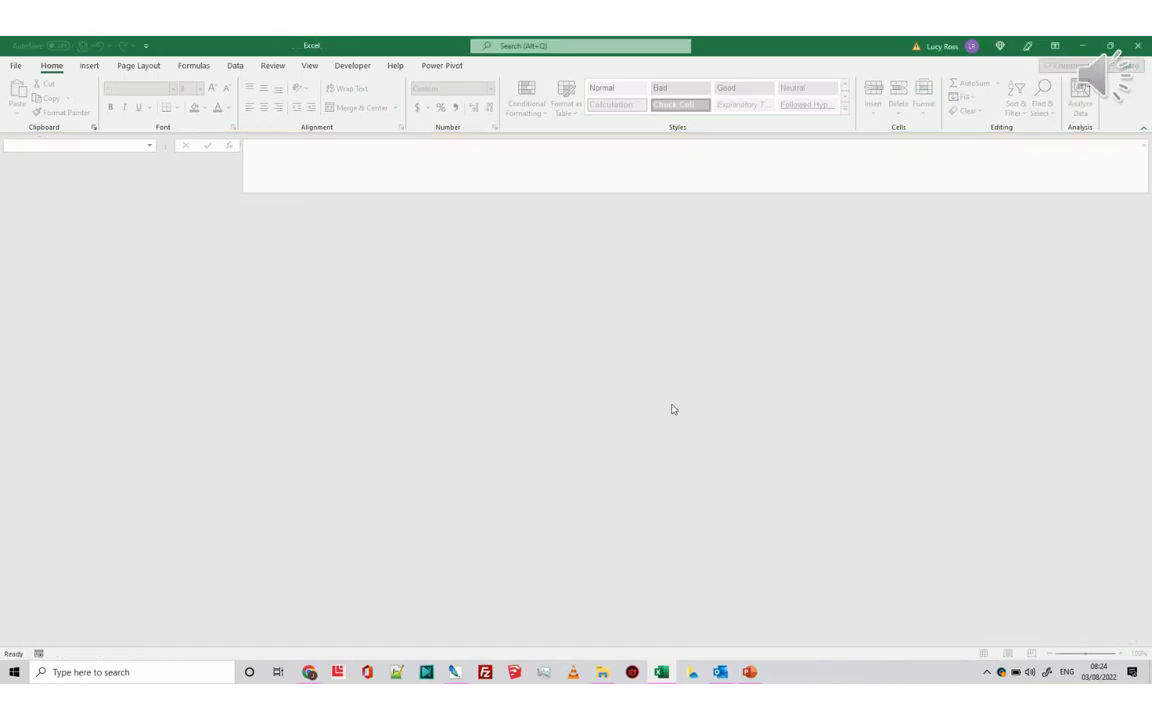
{"action": "left_click", "coordinate": [602, 672]}
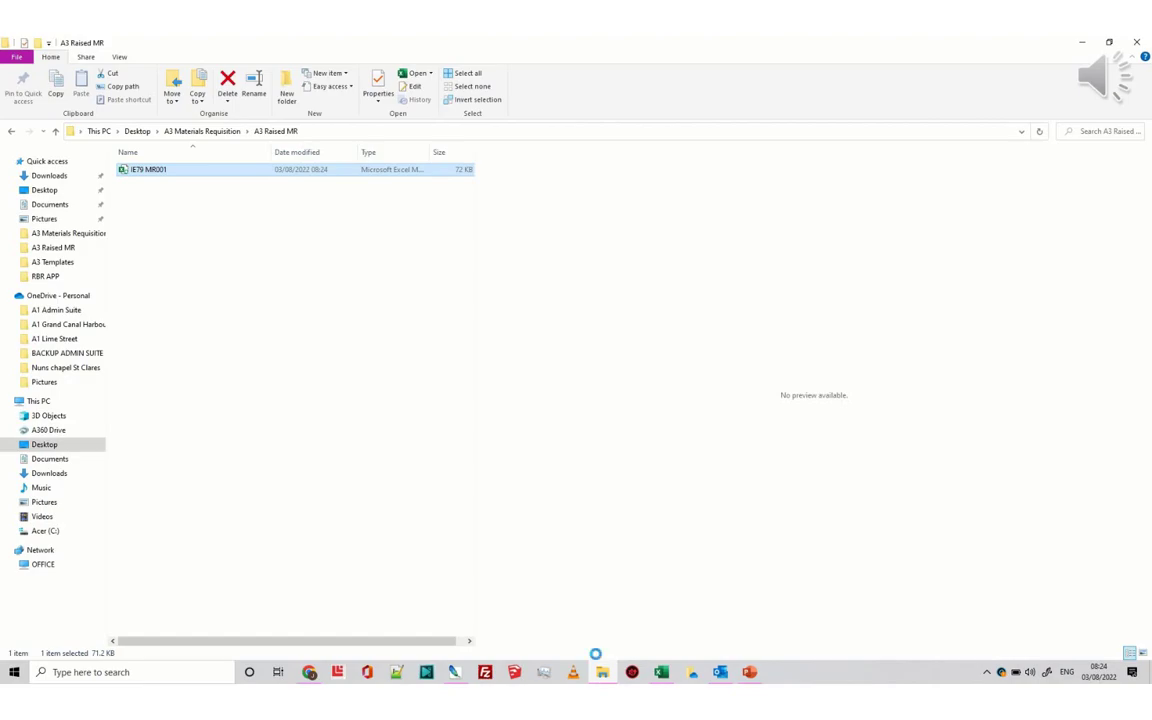
{"action": "left_click", "coordinate": [213, 129]}
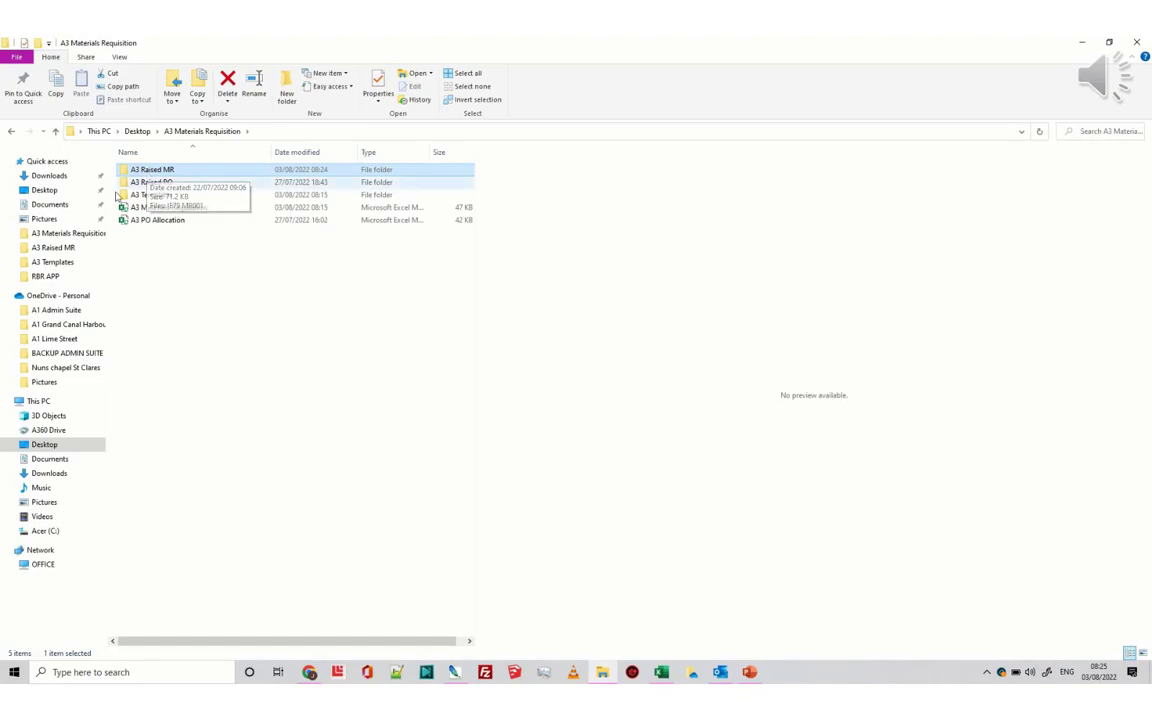
{"action": "double_click", "coordinate": [147, 175]}
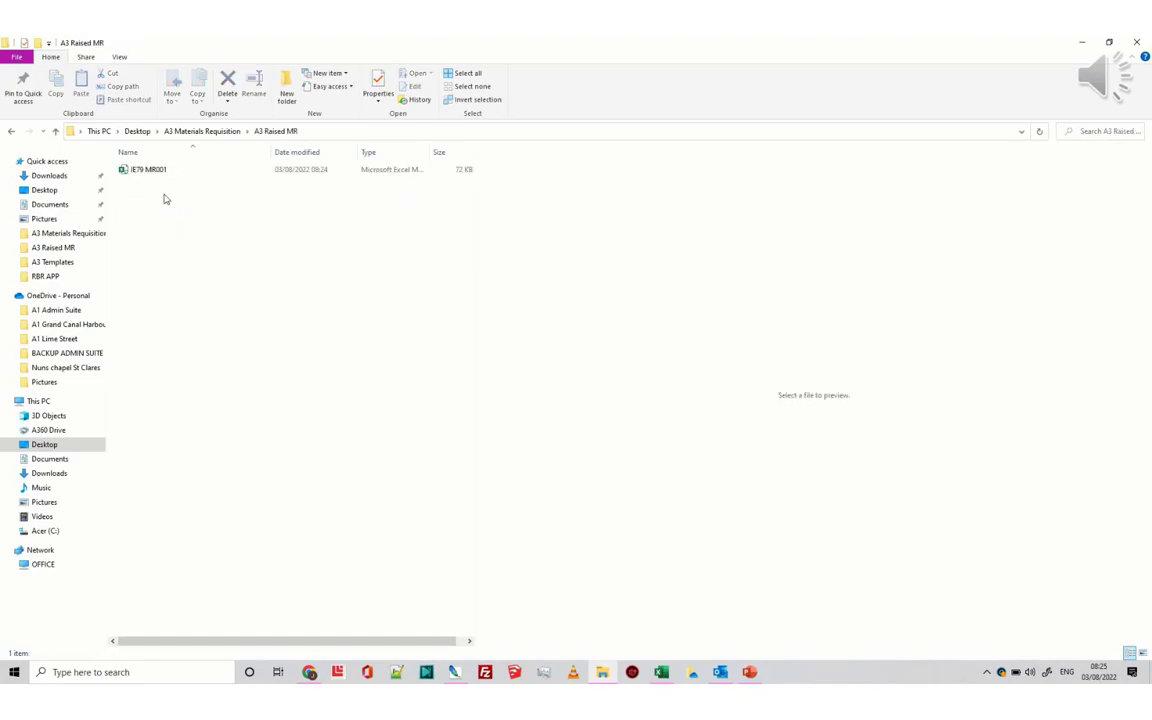
{"action": "left_click", "coordinate": [203, 131]}
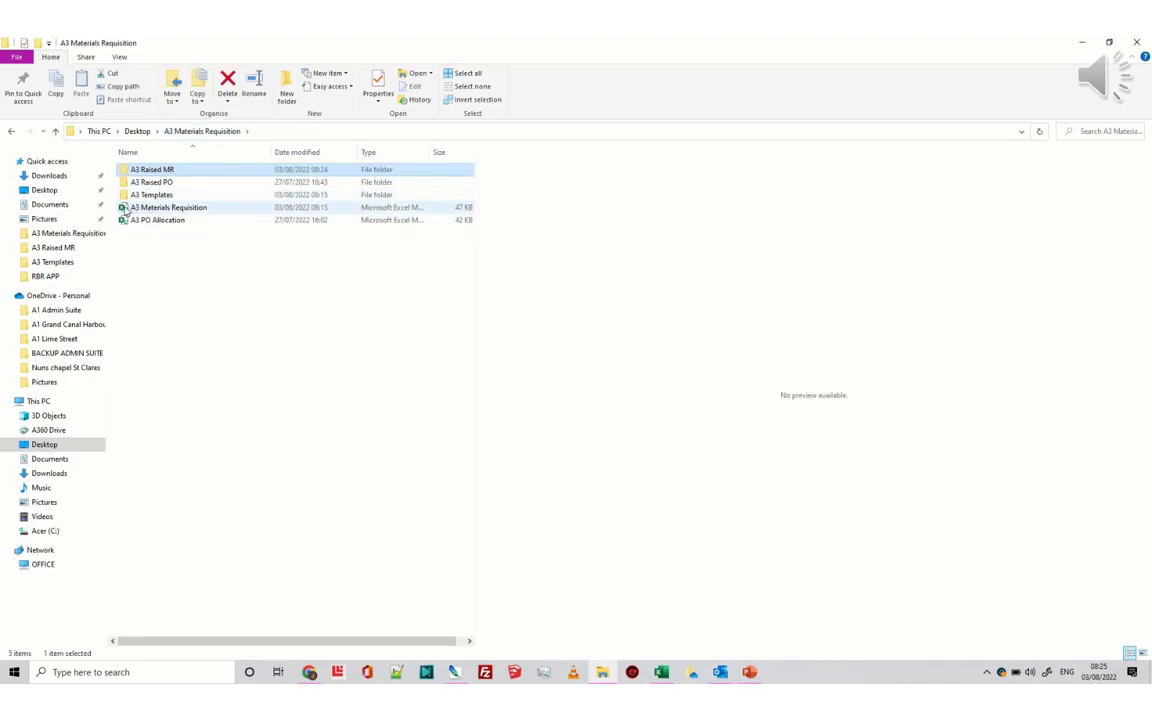
- Open the A3 Materials Requisition workbook and raise a new material requisition with Stage 1
{"action": "left_click", "coordinate": [126, 208]}
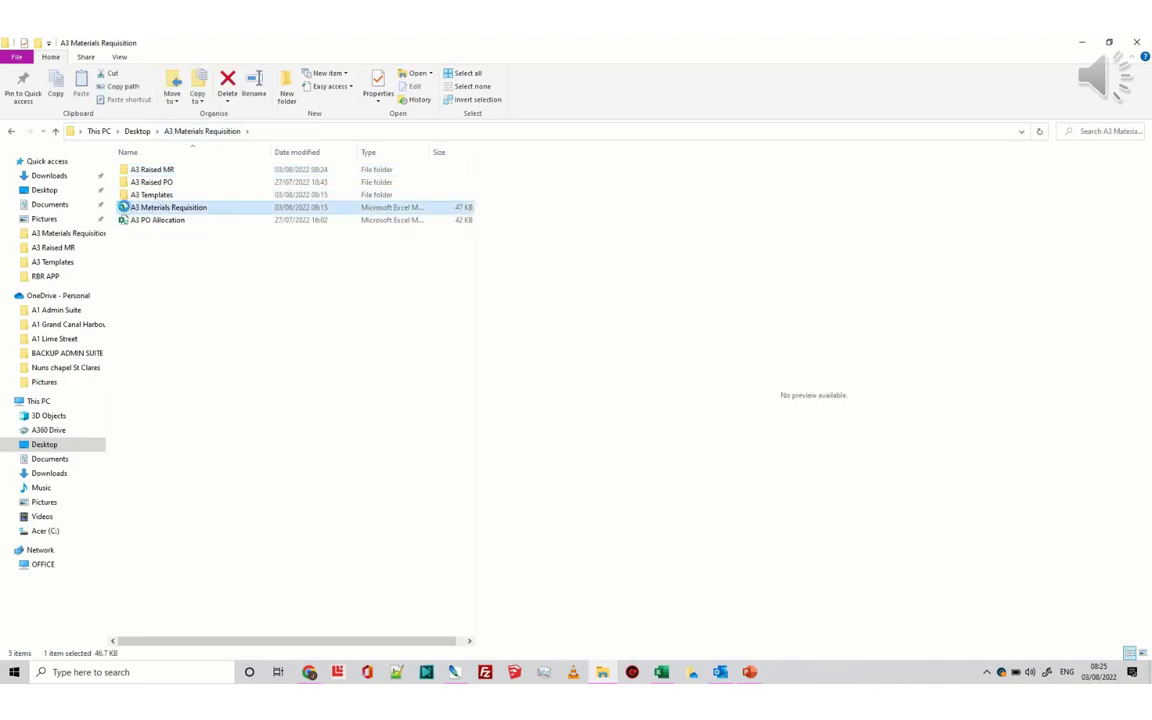
{"action": "double_click", "coordinate": [126, 208]}
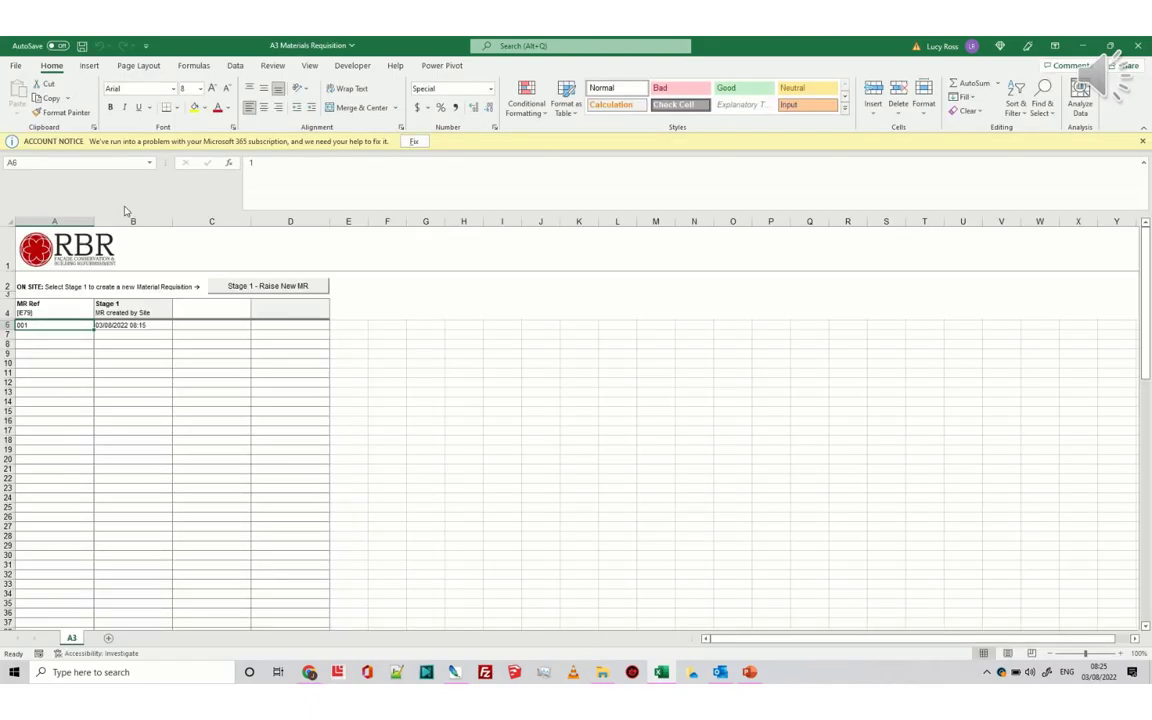
{"action": "left_click", "coordinate": [268, 287]}
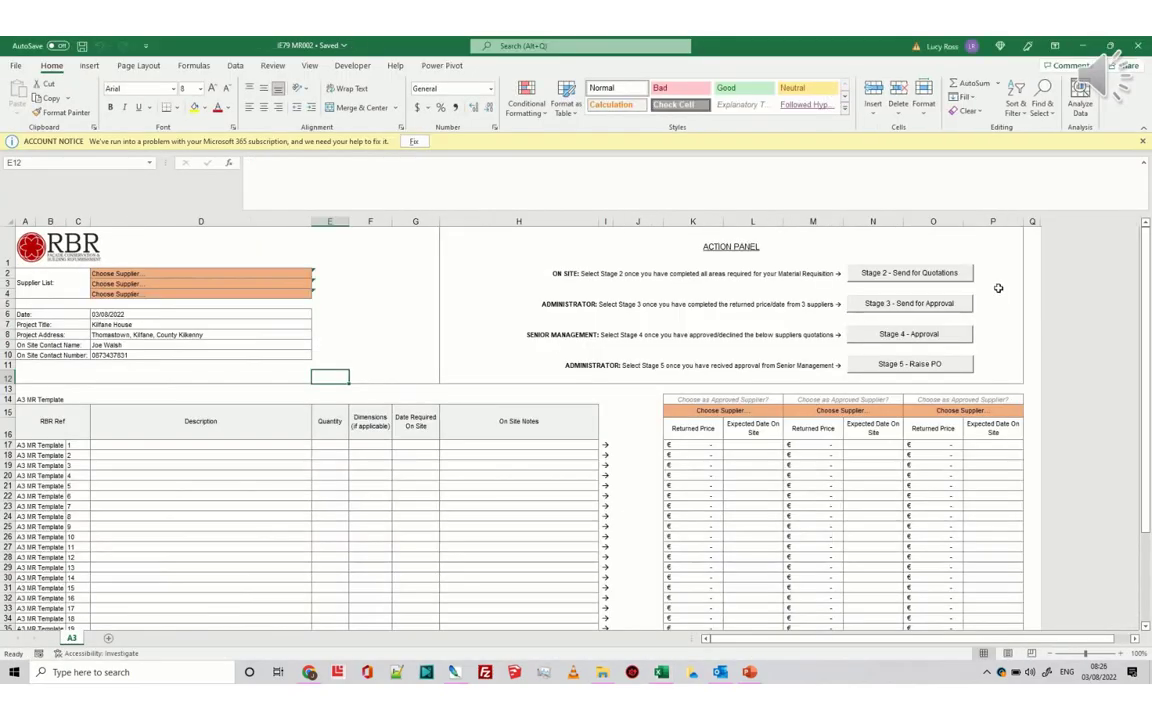
- Generate the new requisition's quotation request email with Stage 2, close it without saving, and acknowledge the completion message
{"action": "left_click", "coordinate": [921, 273]}
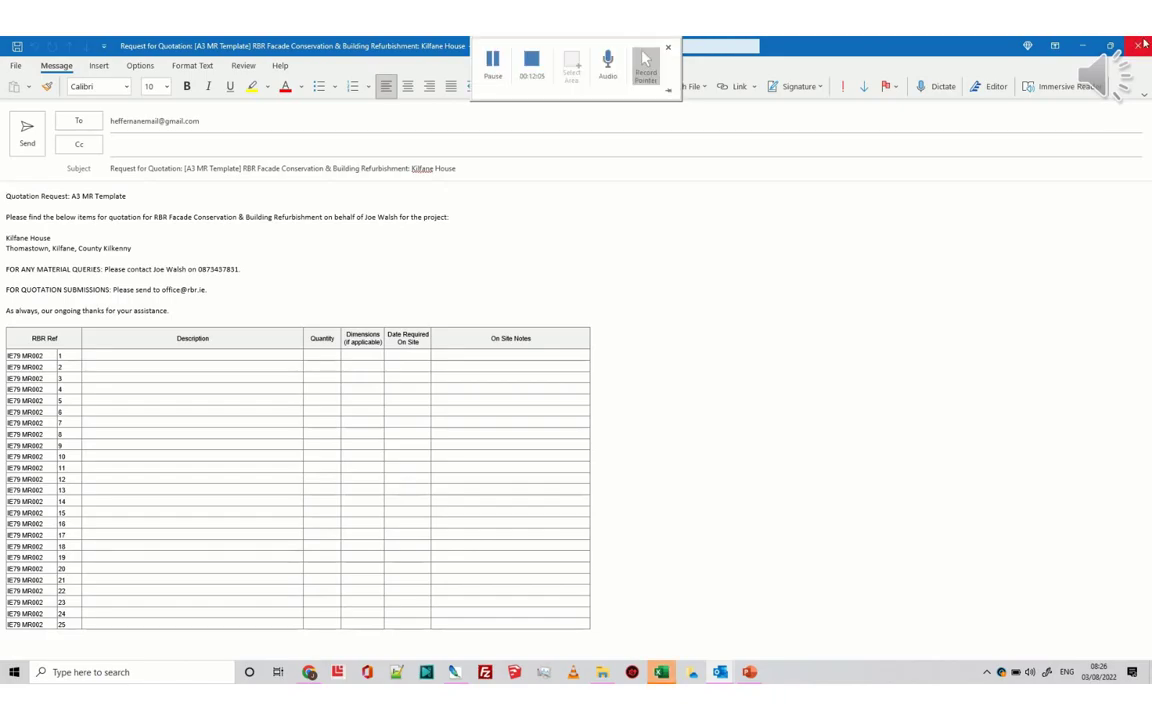
{"action": "left_click", "coordinate": [1141, 45]}
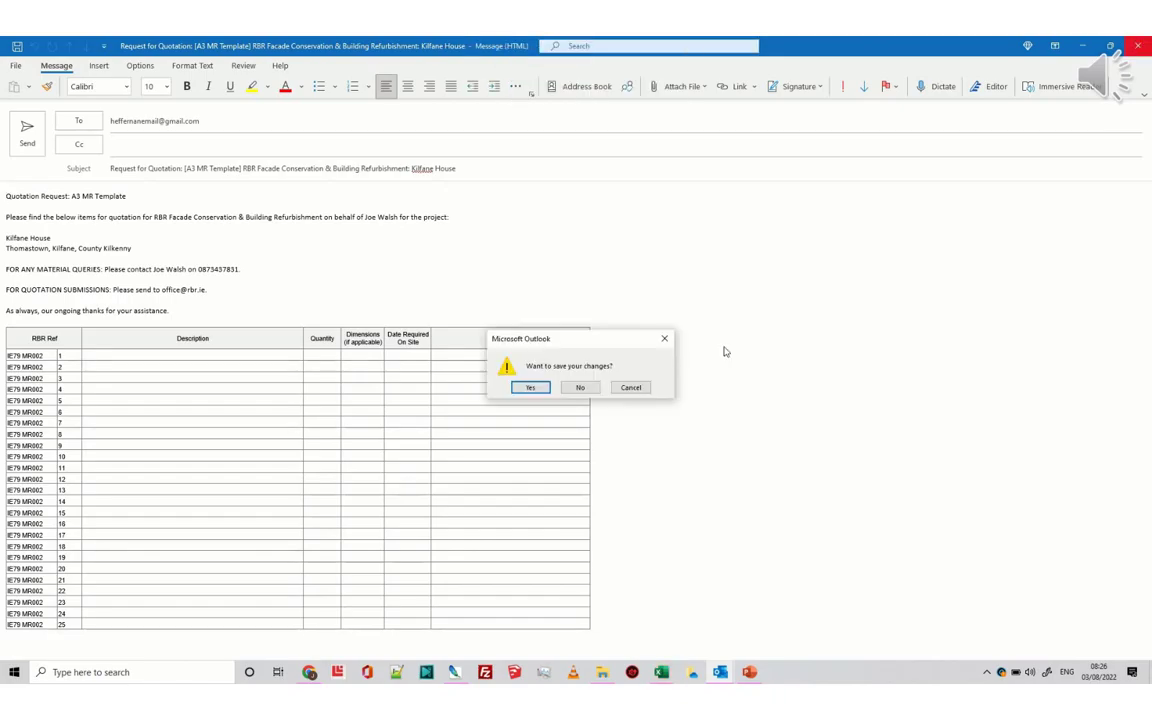
{"action": "left_click", "coordinate": [580, 387]}
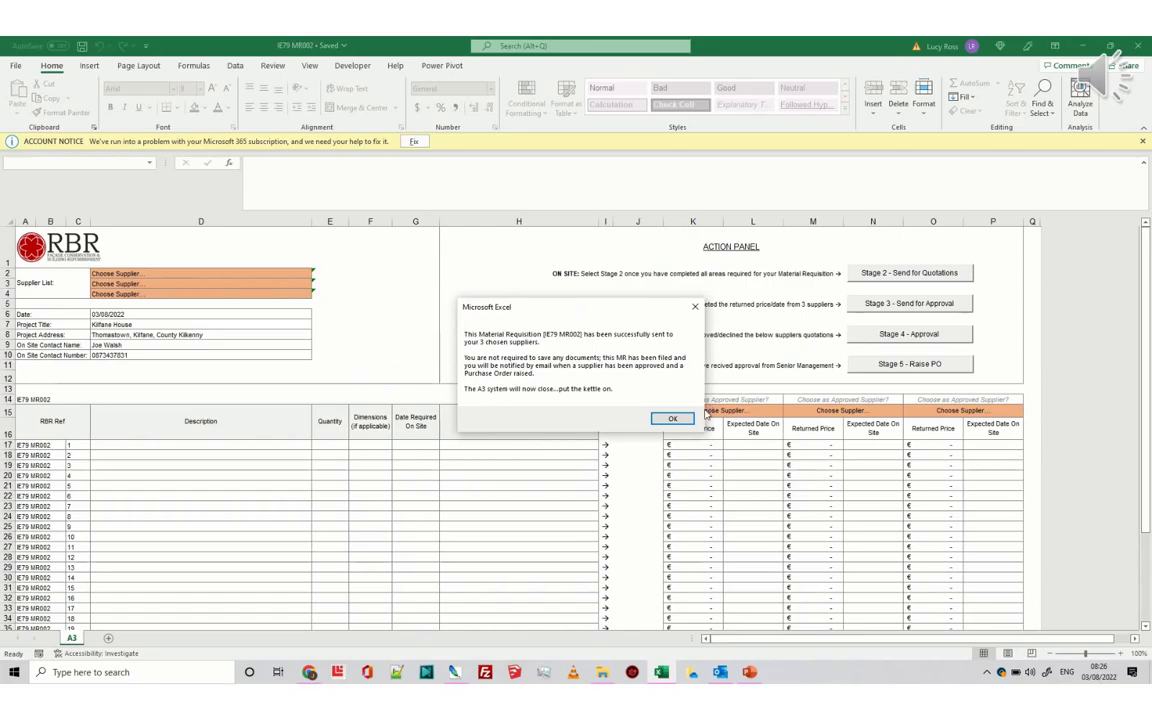
{"action": "left_click", "coordinate": [672, 418]}
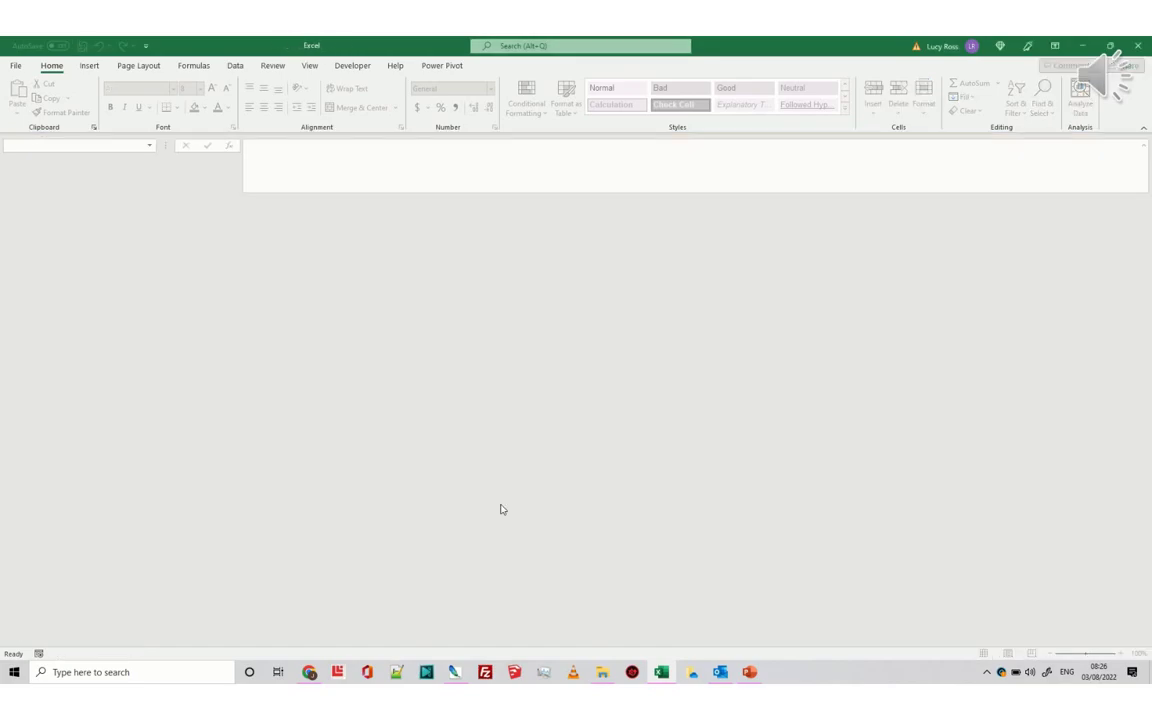
- Switch to File Explorer, reopen the A3 Materials Requisition workbook, and bring its requisition log back into view in Excel
{"action": "left_click", "coordinate": [600, 668]}
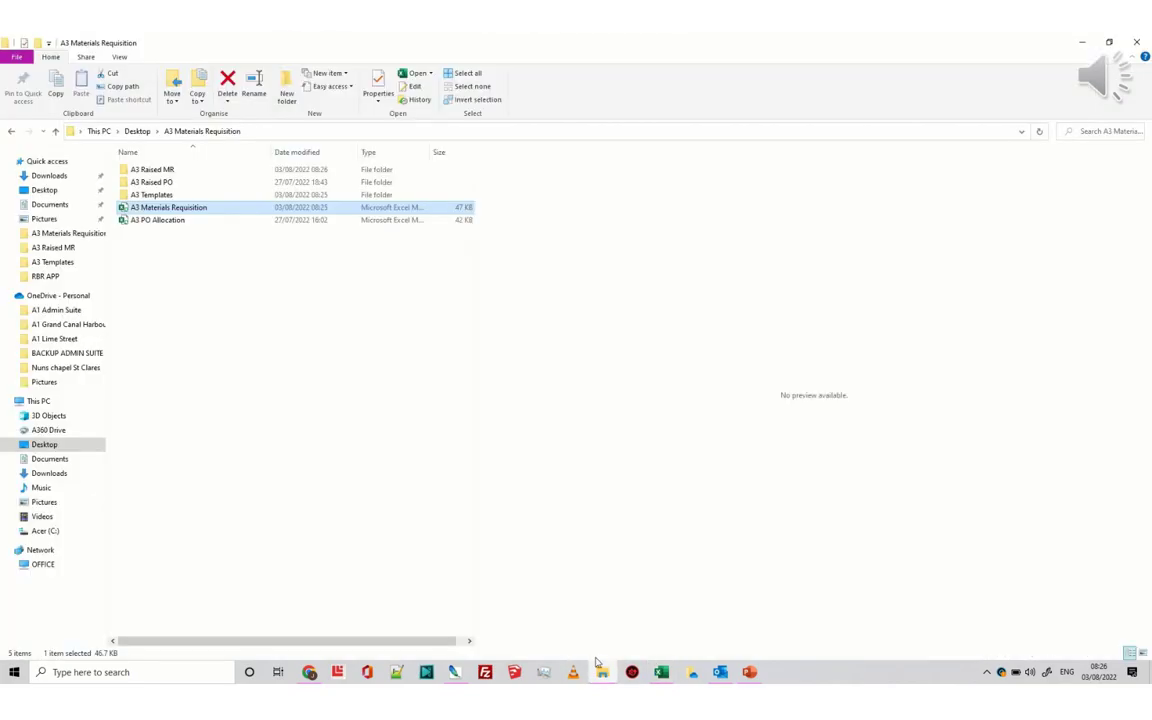
{"action": "double_click", "coordinate": [130, 207]}
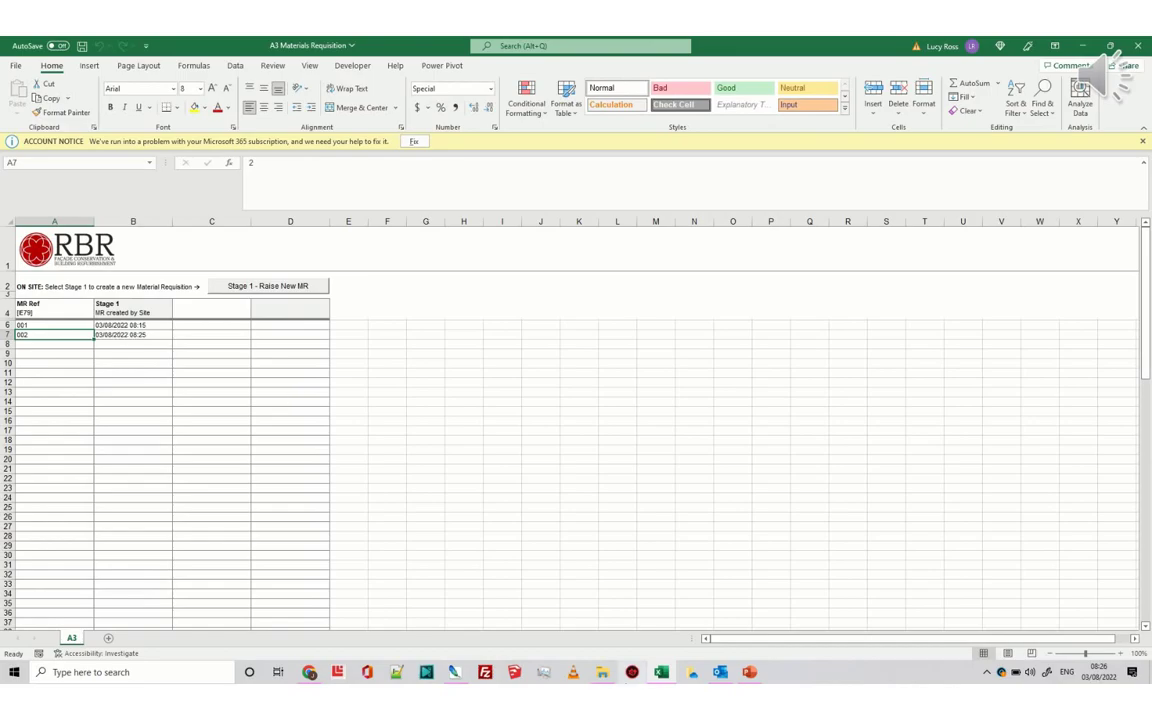
{"action": "left_click", "coordinate": [607, 676]}
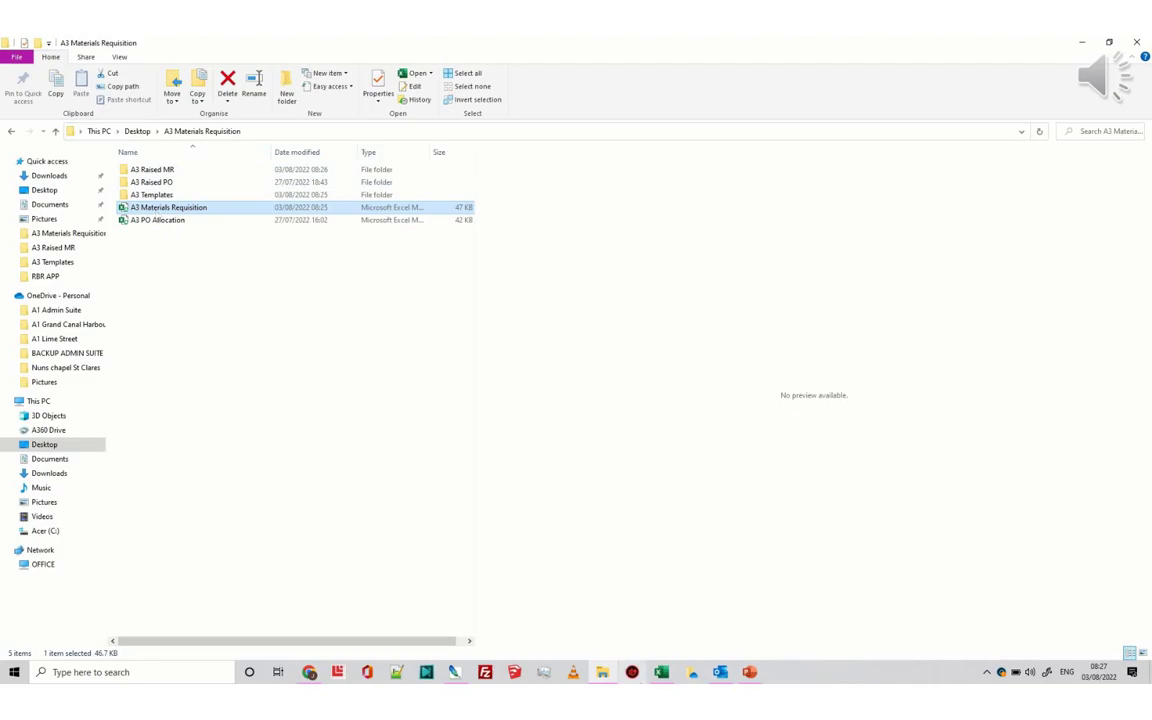
{"action": "mouse_move", "coordinate": [661, 672]}
{"action": "left_click", "coordinate": [650, 630]}
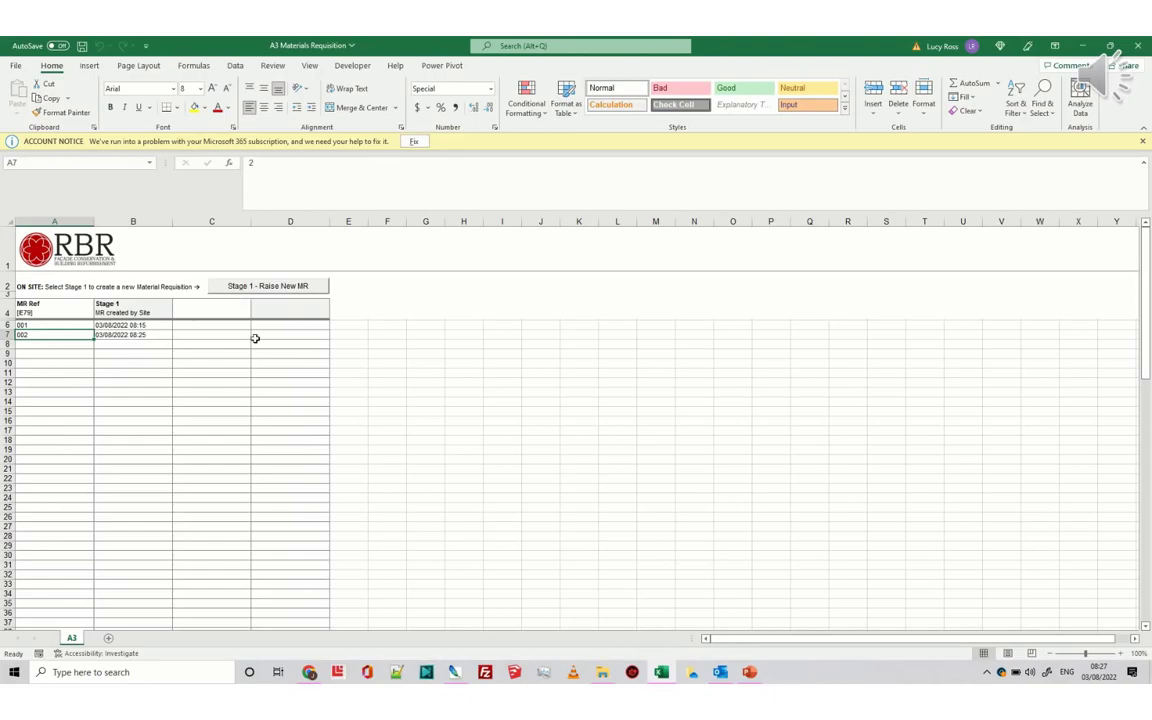
- Highlight the MR 002 reference and its Stage 1 date in the requisition log, and return to the A3 Materials Requisition folder in File Explorer
{"action": "left_click", "coordinate": [348, 342]}
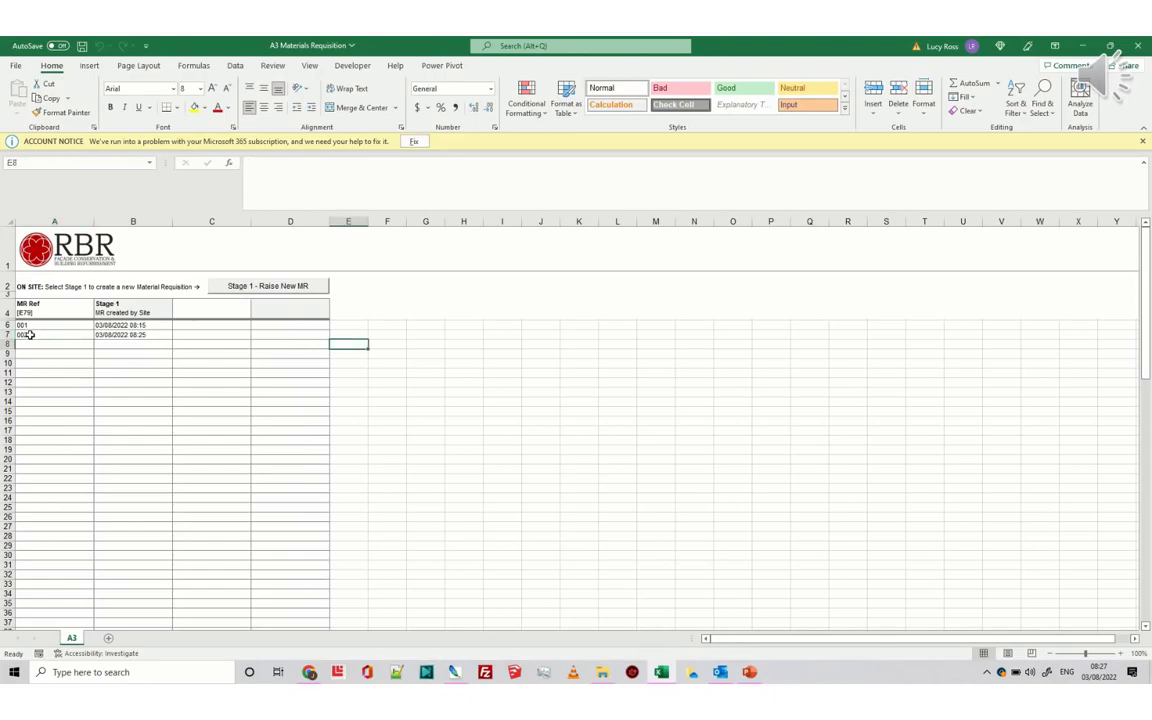
{"action": "left_click_drag", "start_coordinate": [30, 335], "coordinate": [130, 339]}
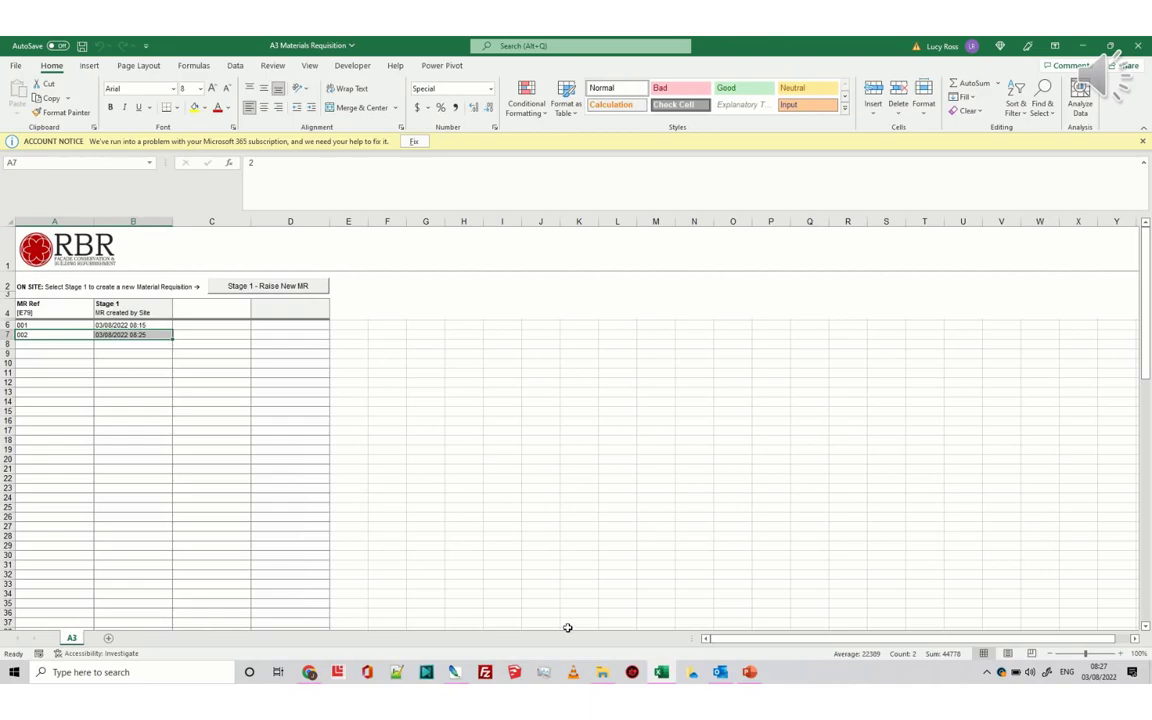
{"action": "key", "text": "alt+Tab"}
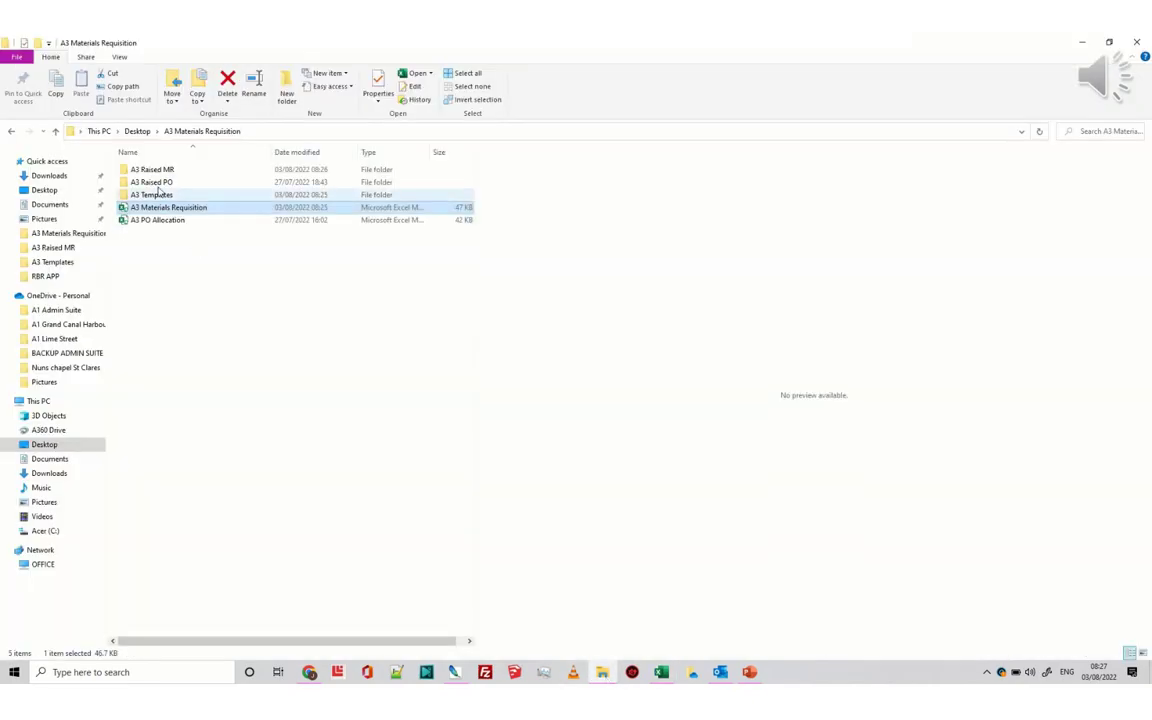